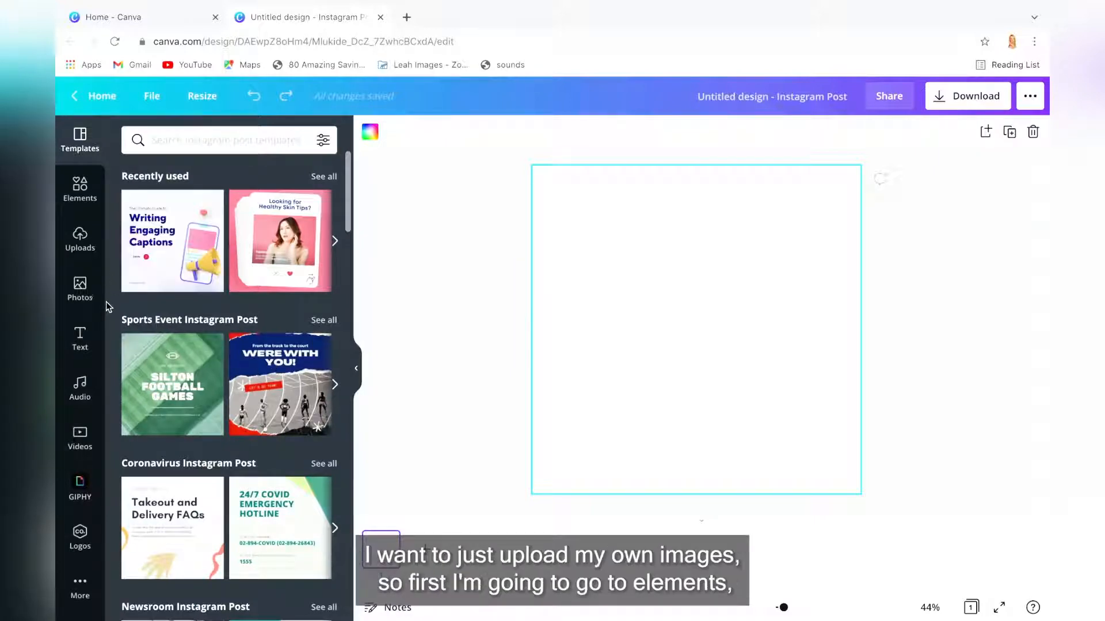
# Fill the blank page with a grid that has one large cell above three small cells.
pyautogui.click(75, 188)
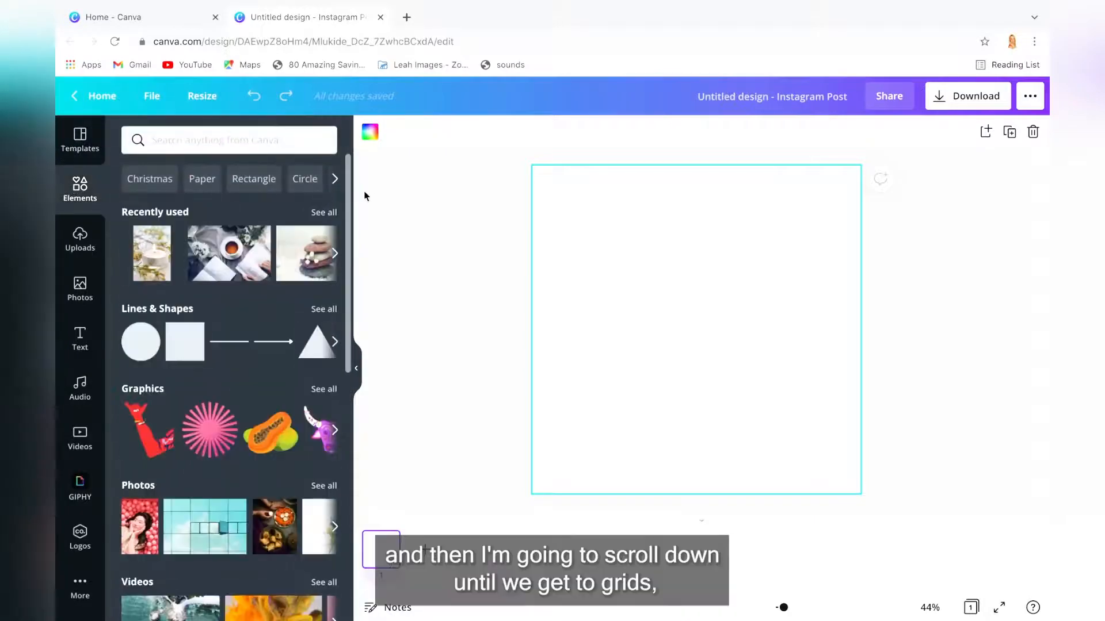
pyautogui.moveTo(349, 195); pyautogui.dragTo(360, 481)
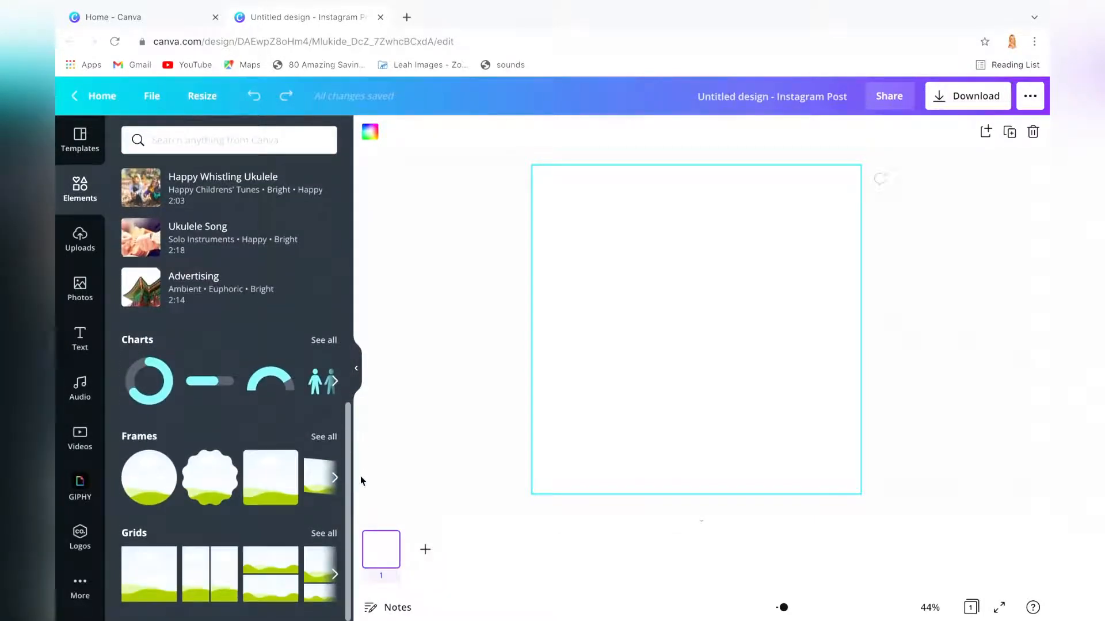
pyautogui.click(324, 534)
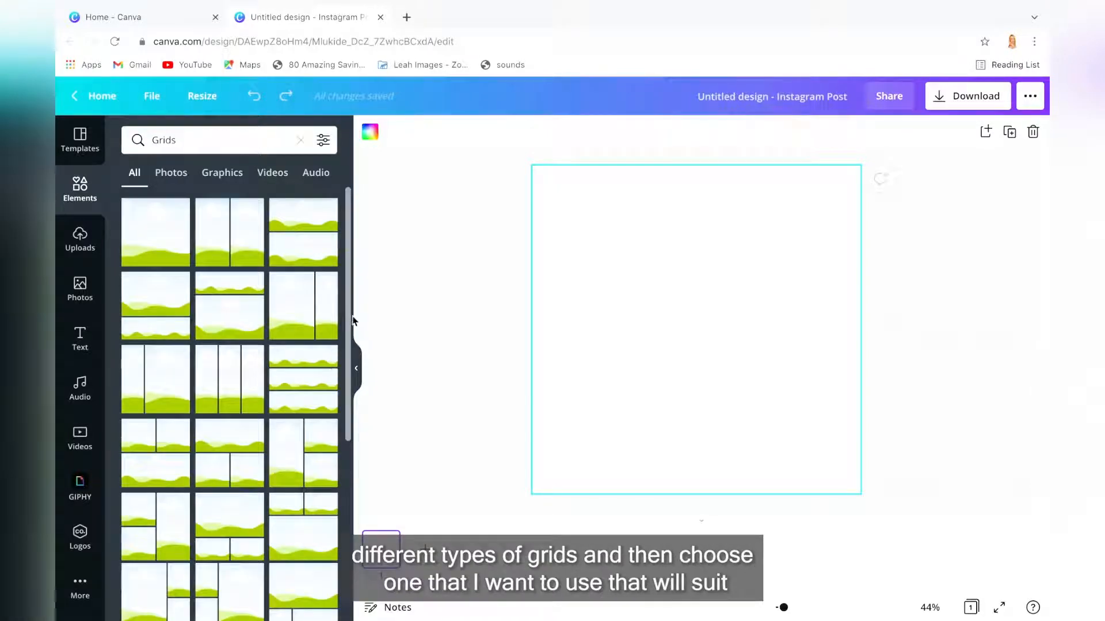
pyautogui.moveTo(349, 318); pyautogui.dragTo(349, 541)
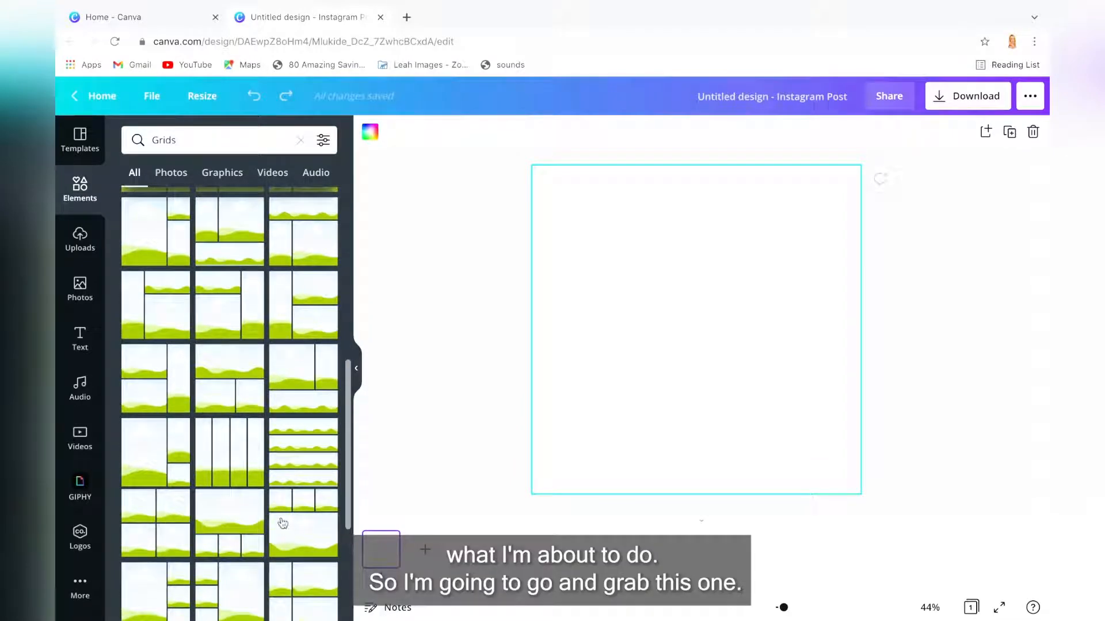
pyautogui.click(228, 512)
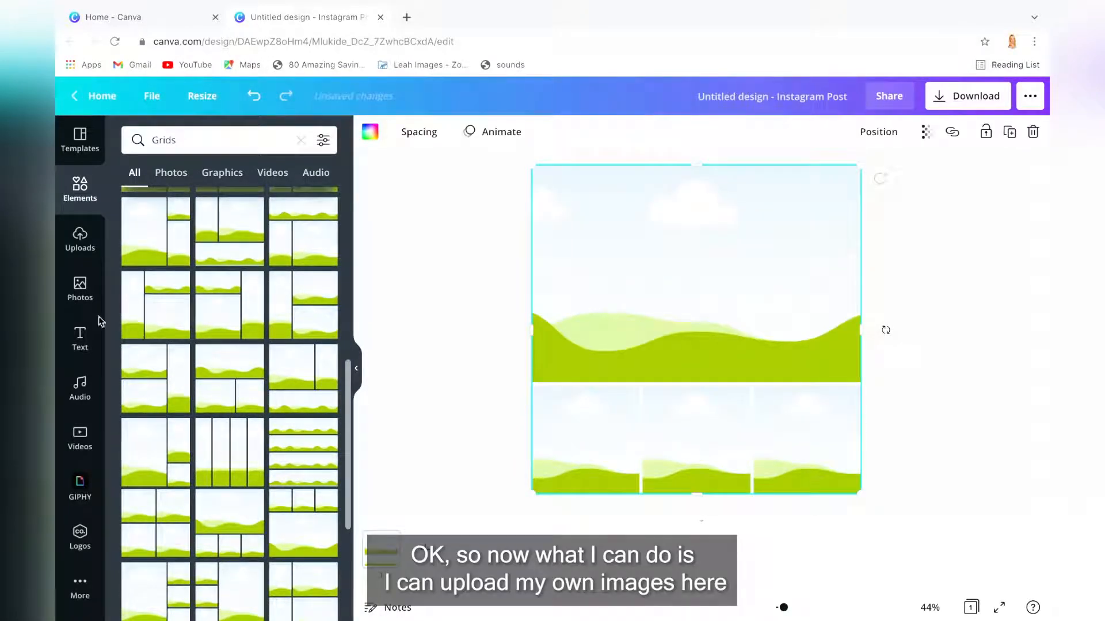
# Search the stock photos for "relax".
pyautogui.click(80, 242)
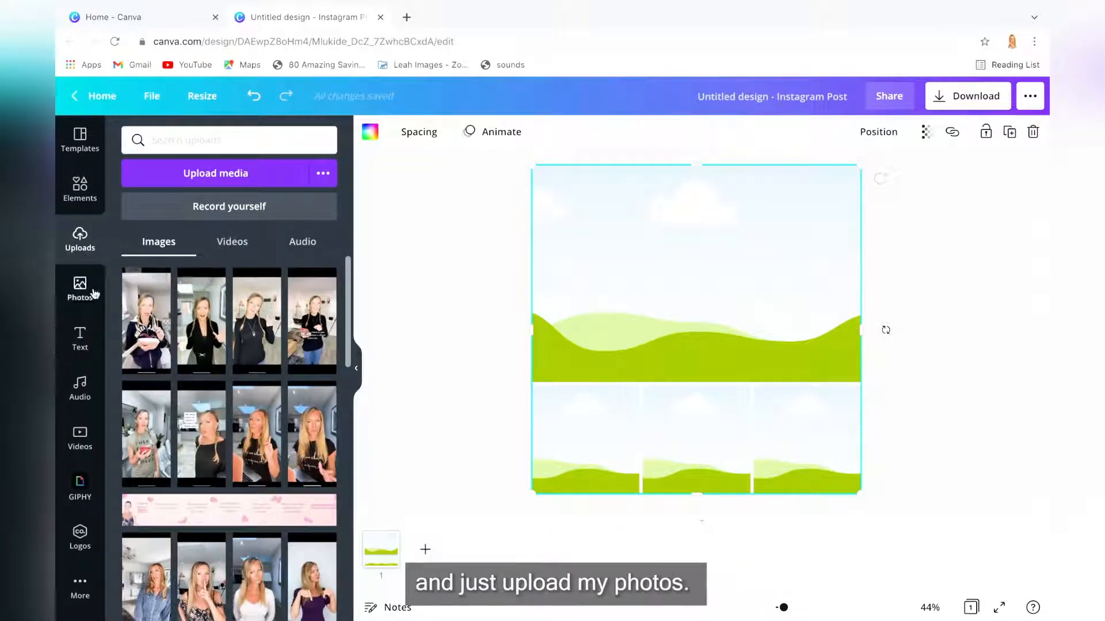
pyautogui.click(85, 292)
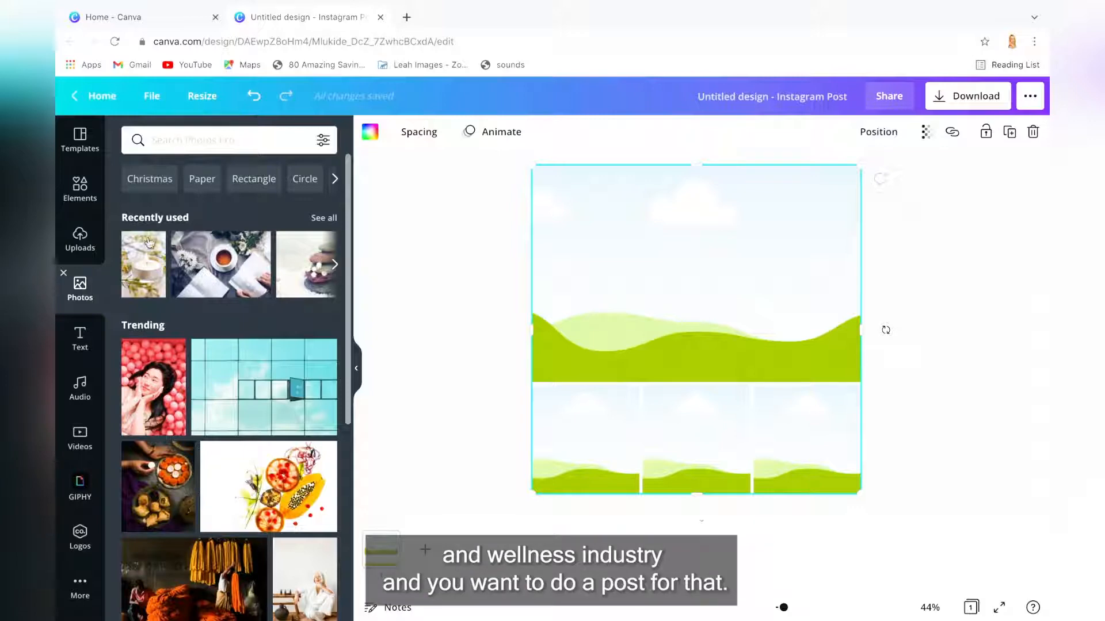
pyautogui.click(182, 142)
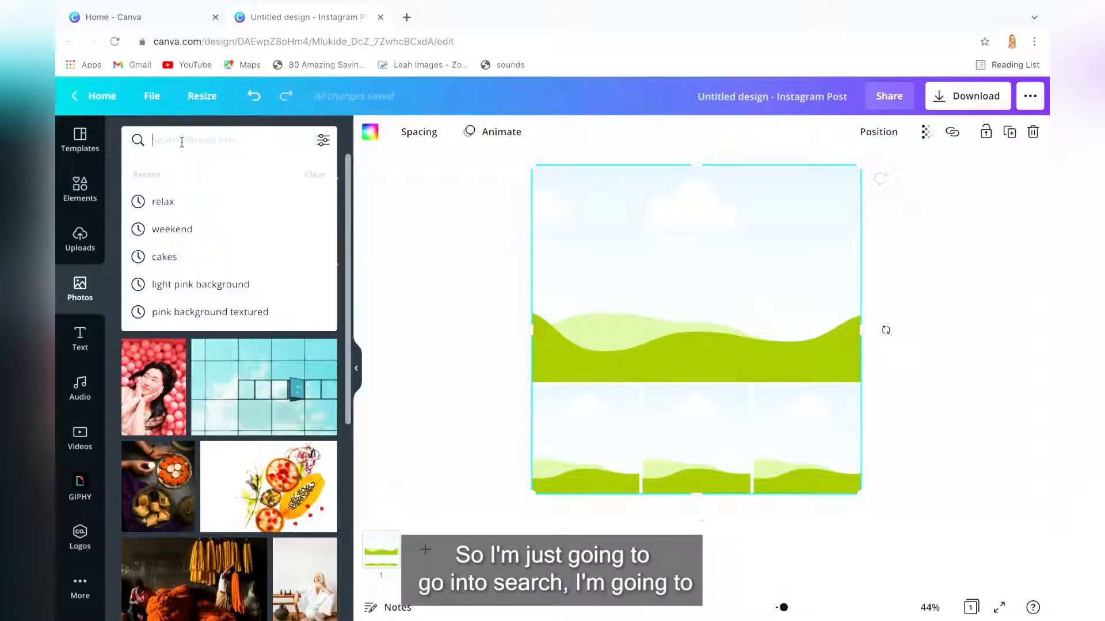
pyautogui.write('relax')
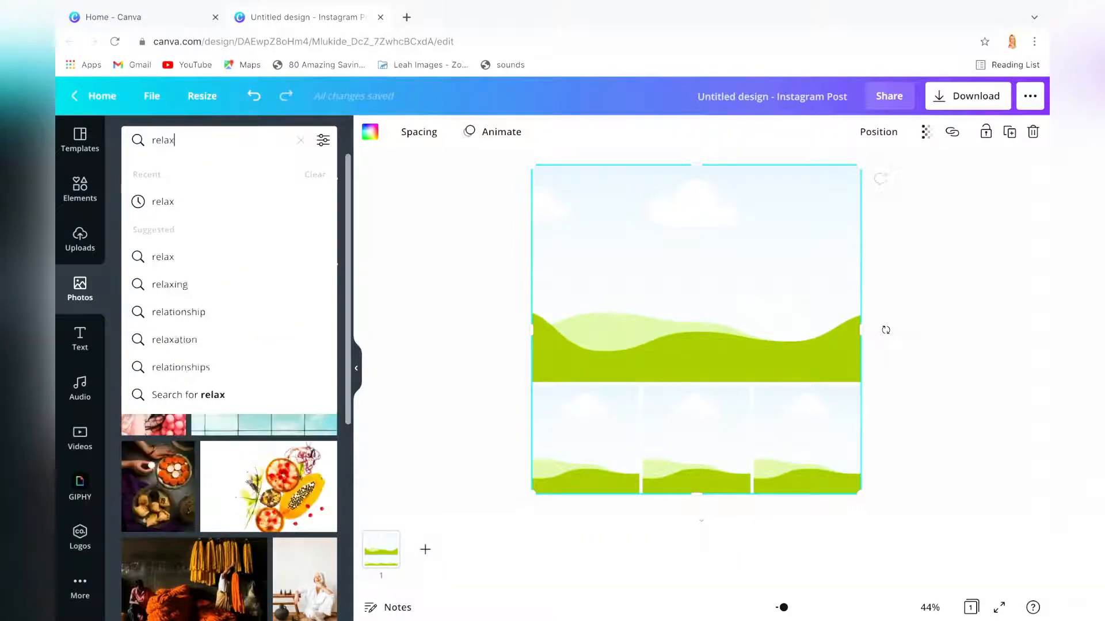
pyautogui.press('Return')
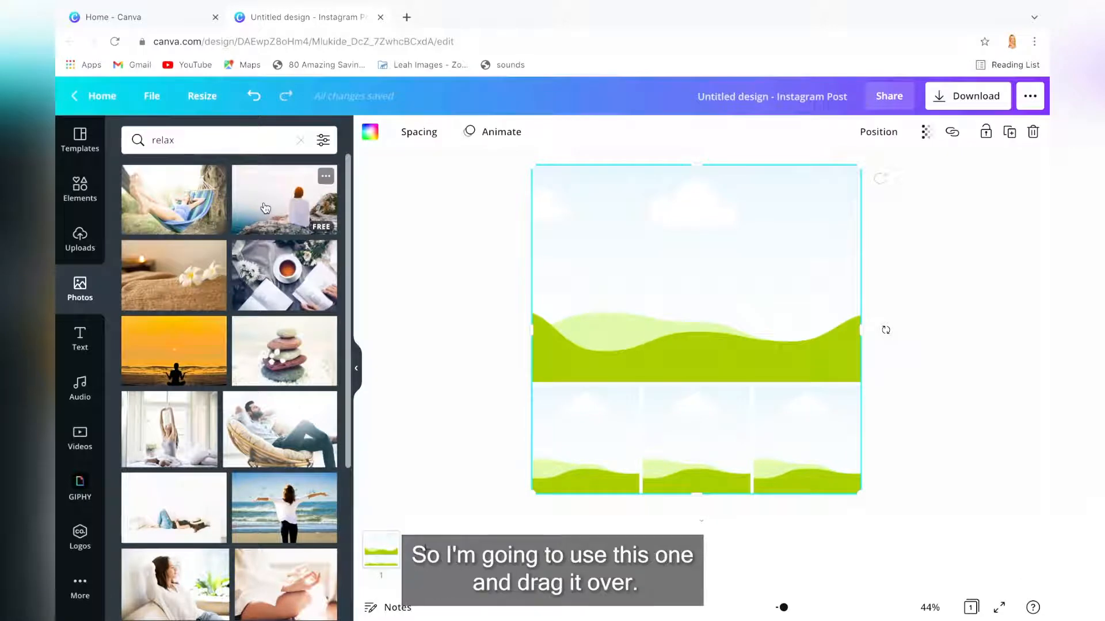
# Place the woman-on-rocks photo in the large grid cell, the stacked stones in the lower-left cell and the teacup in the lower-right cell.
pyautogui.moveTo(265, 208); pyautogui.dragTo(547, 238)
pyautogui.moveTo(272, 333); pyautogui.dragTo(547, 423)
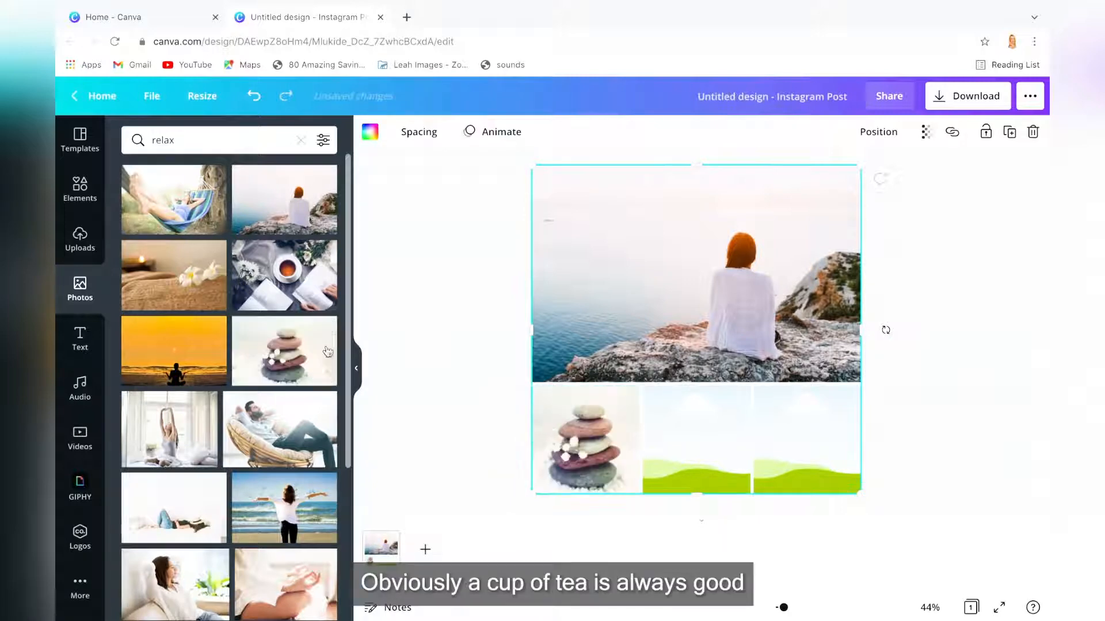
pyautogui.moveTo(271, 282); pyautogui.dragTo(790, 418)
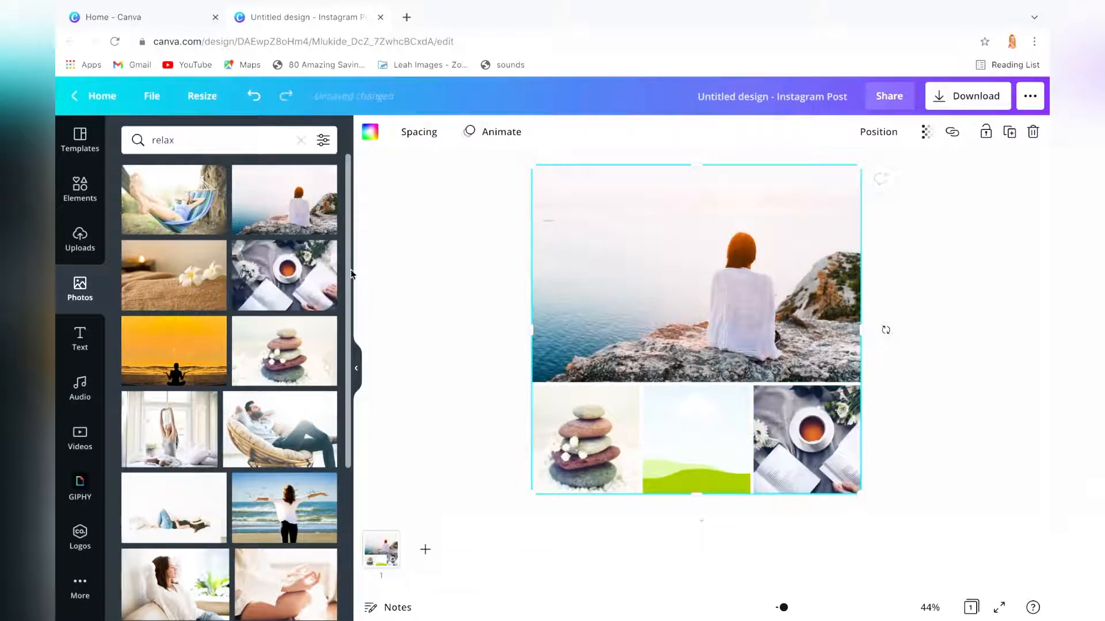
# Find a white candle photo further down the results and place it in the empty middle cell of the grid's lower row.
pyautogui.scroll(-6, 354, 276)
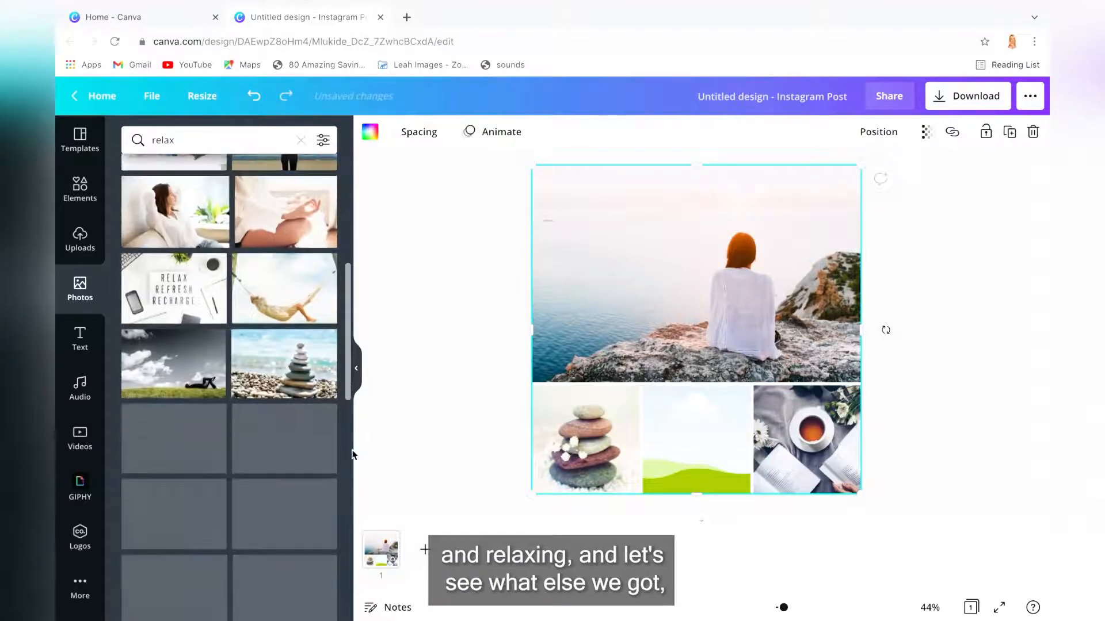
pyautogui.moveTo(350, 326); pyautogui.dragTo(350, 508)
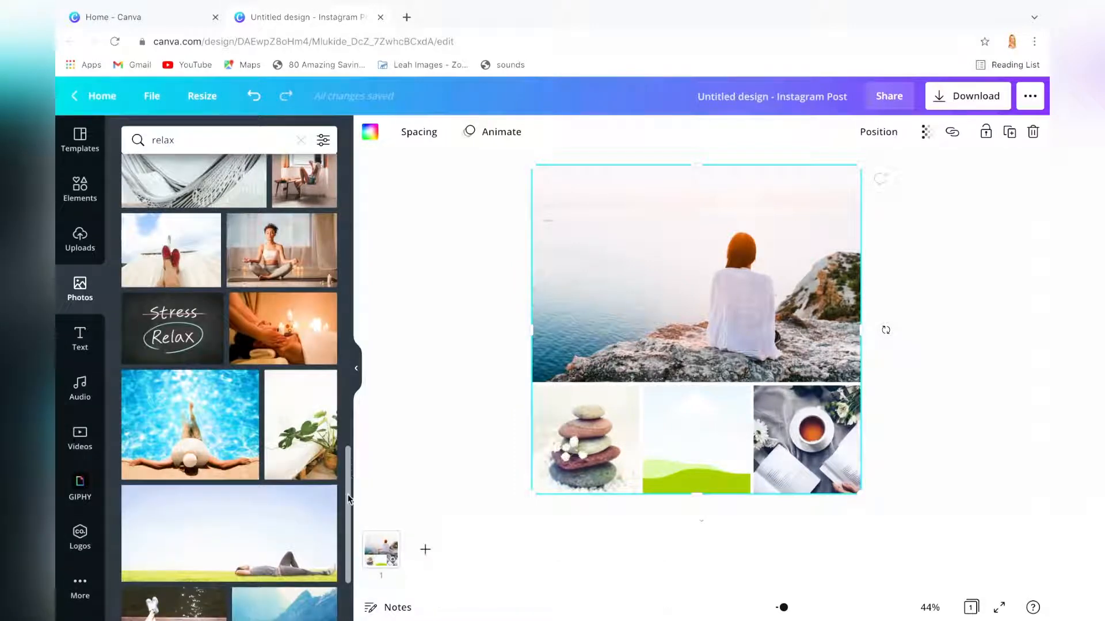
pyautogui.moveTo(347, 499); pyautogui.dragTo(346, 620)
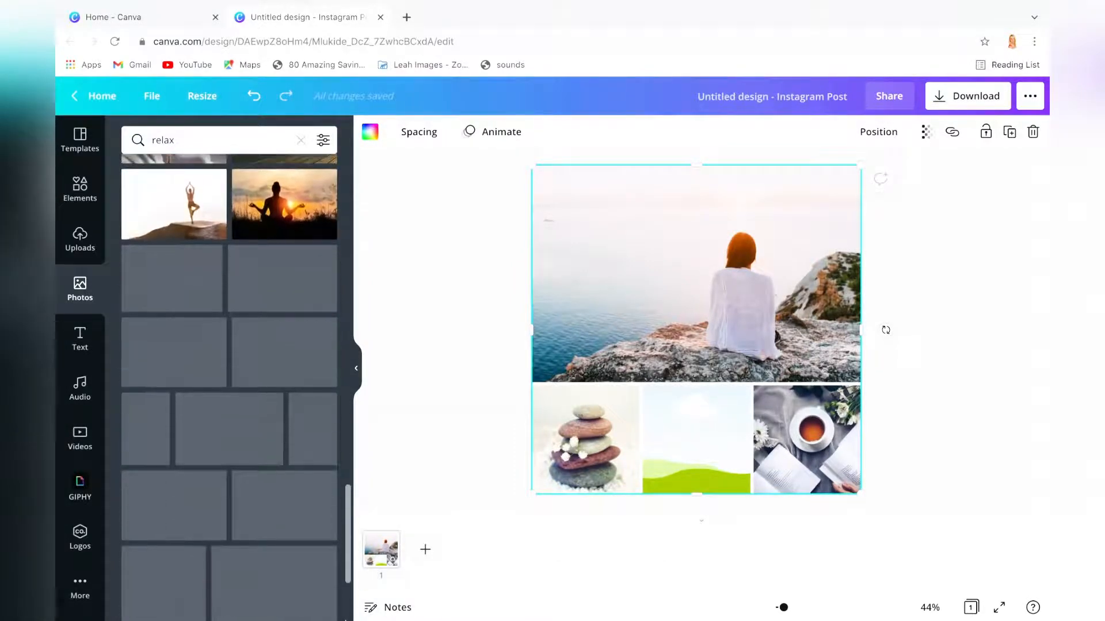
pyautogui.moveTo(145, 436); pyautogui.dragTo(672, 447)
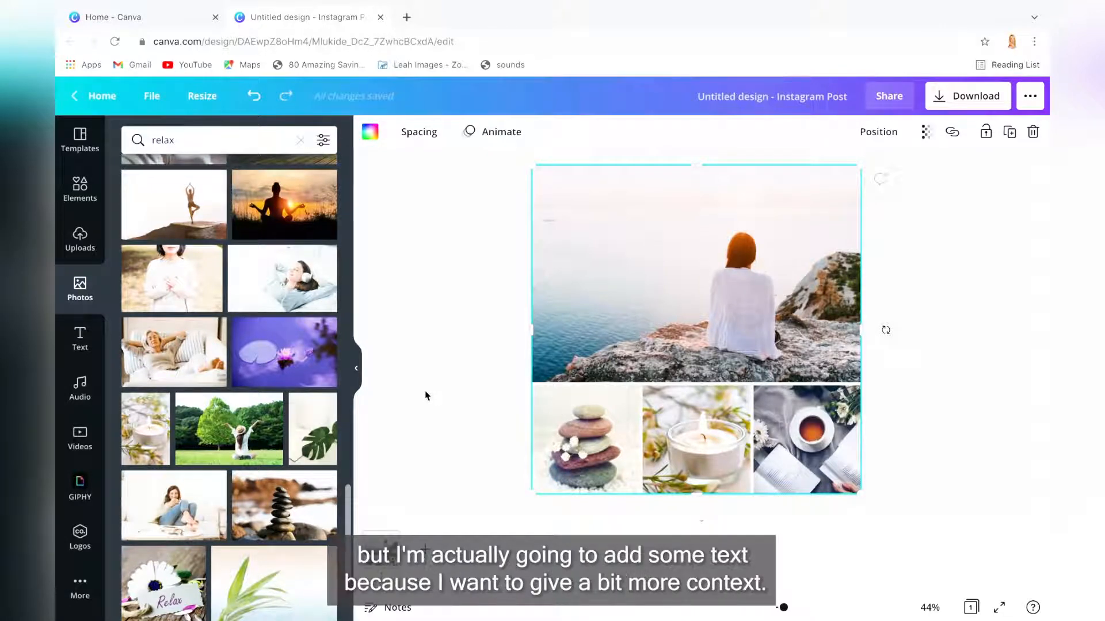
# Add a subheading reading "Relax" and position it over the water to the left of the woman.
pyautogui.click(82, 346)
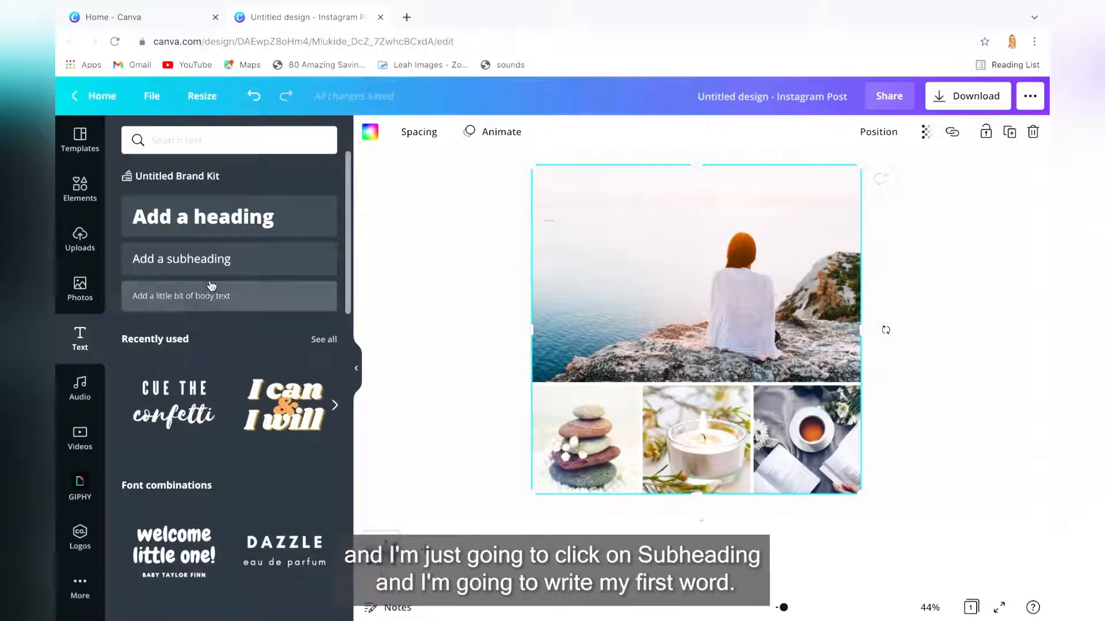
pyautogui.click(189, 265)
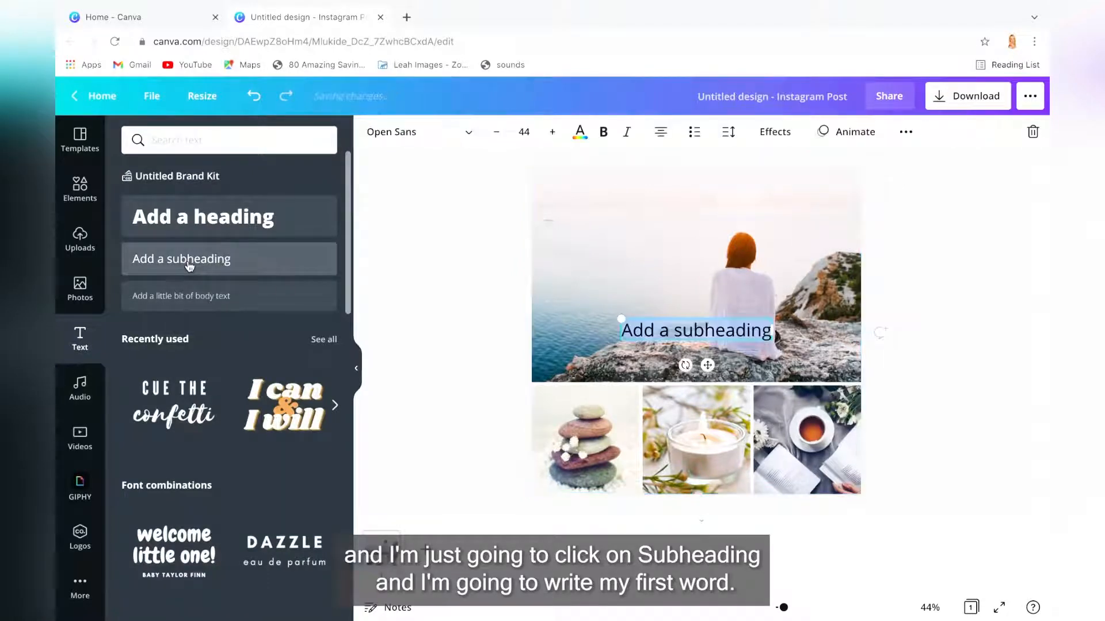
pyautogui.write('Relax')
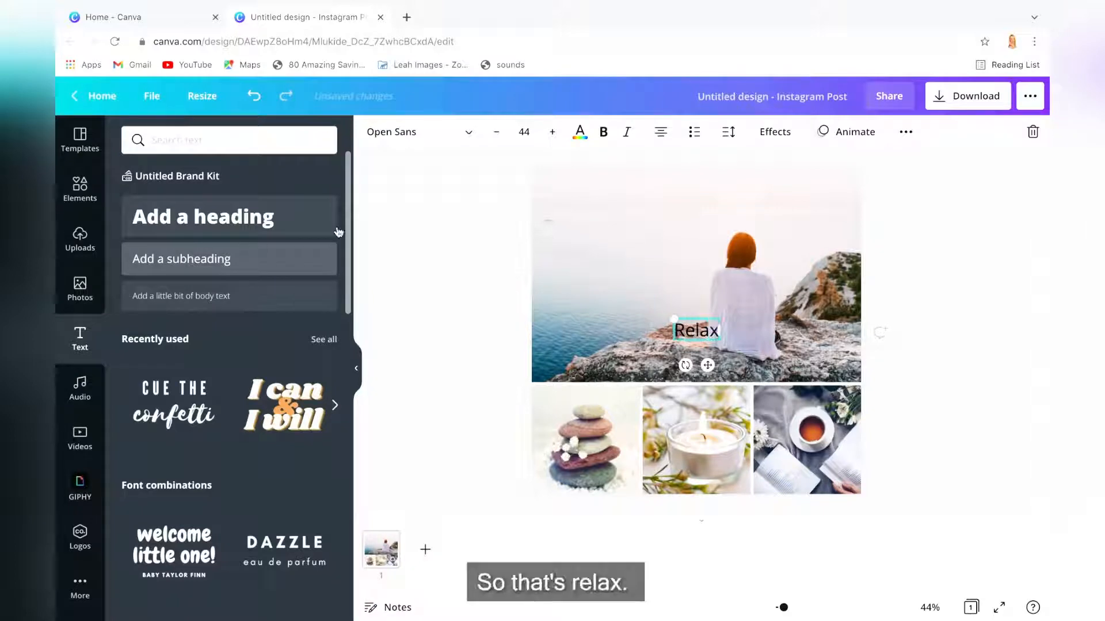
pyautogui.moveTo(708, 365); pyautogui.dragTo(623, 265)
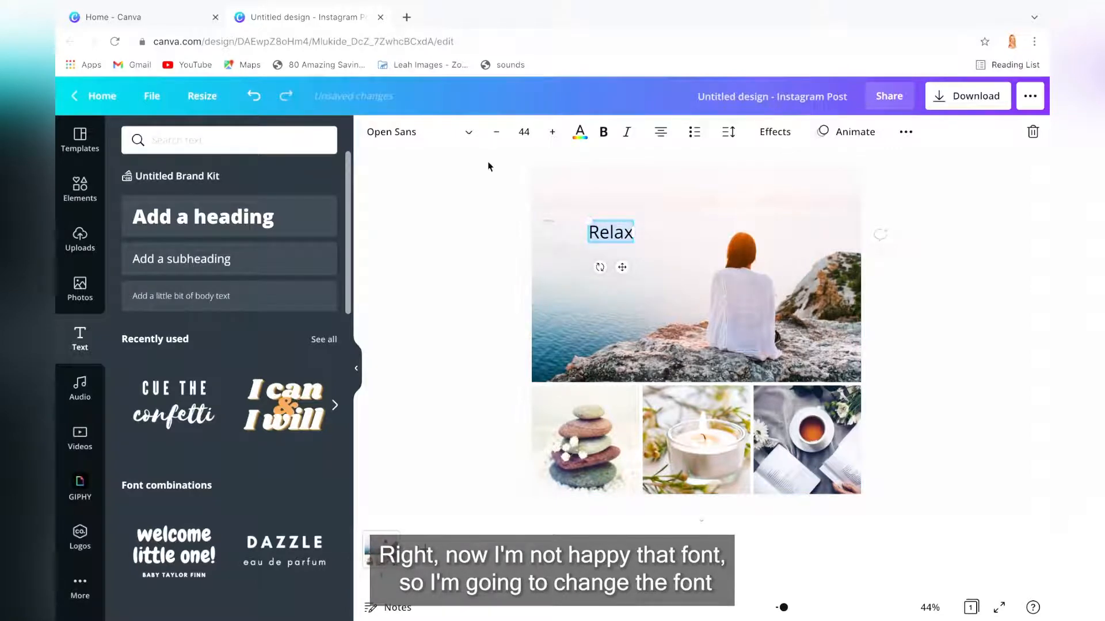
# Set the "Relax" text to the Abhaya Libre Regular font at size 50.
pyautogui.click(468, 136)
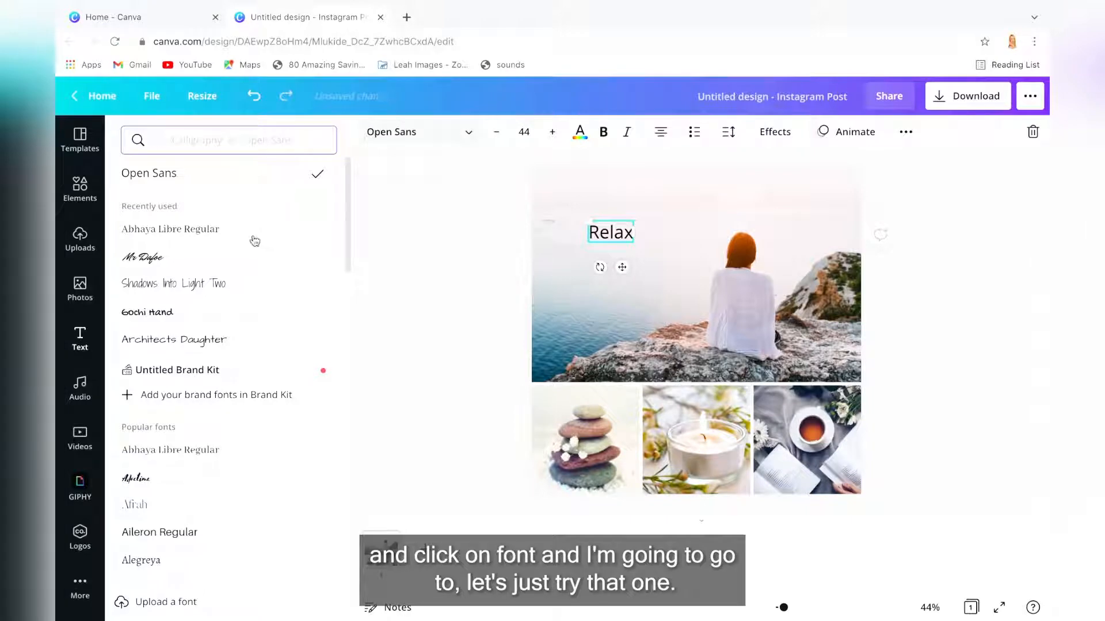
pyautogui.click(197, 230)
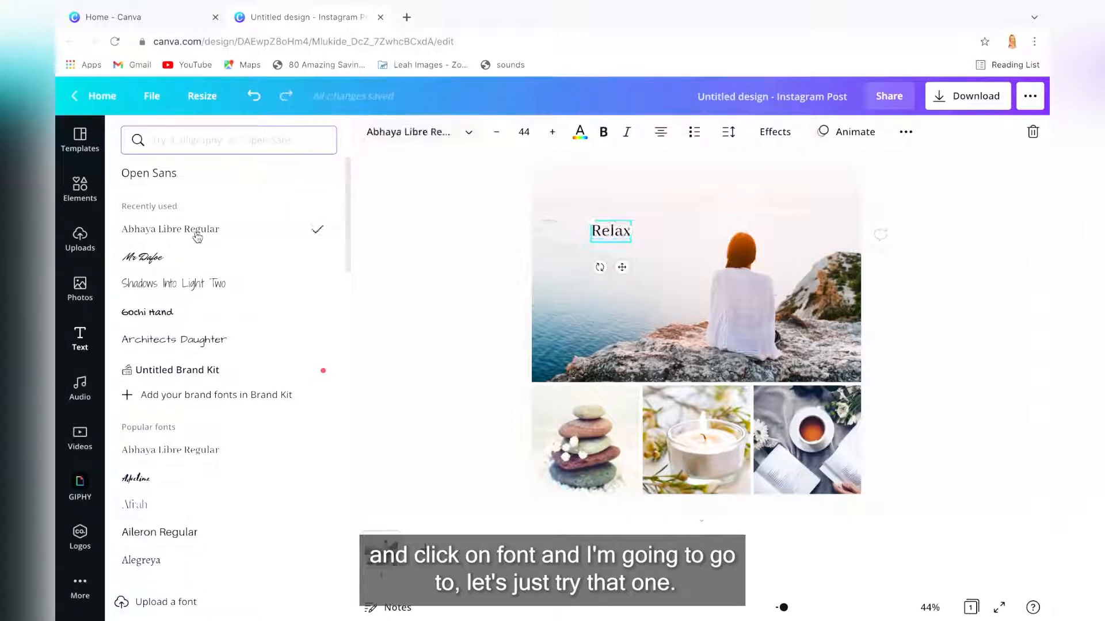
pyautogui.click(553, 132)
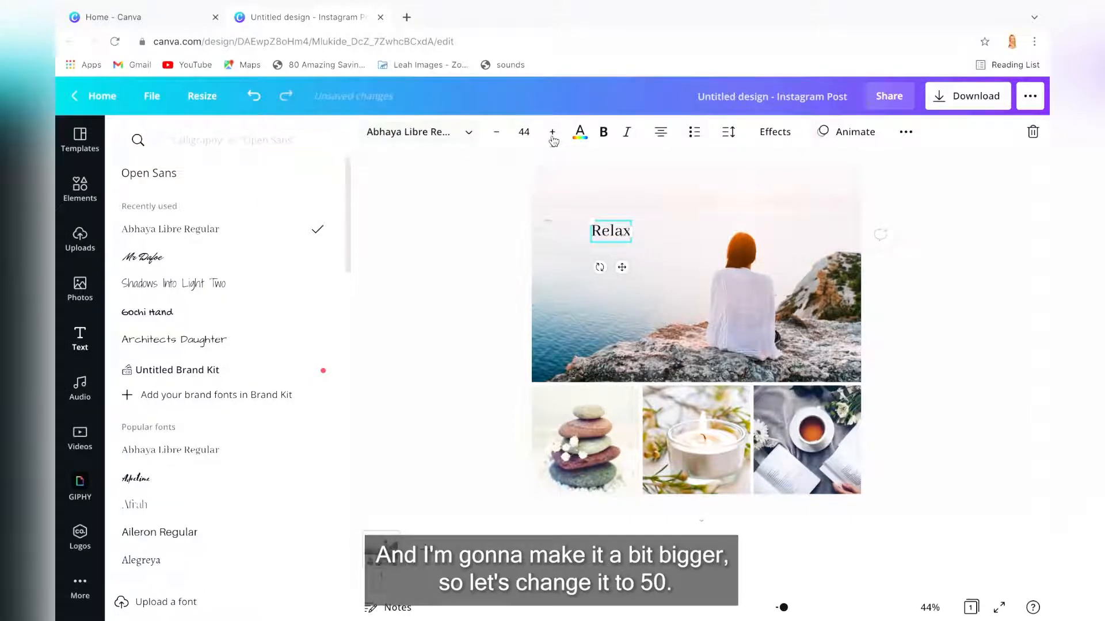
pyautogui.click(530, 132)
pyautogui.write('50')
pyautogui.press('Return')
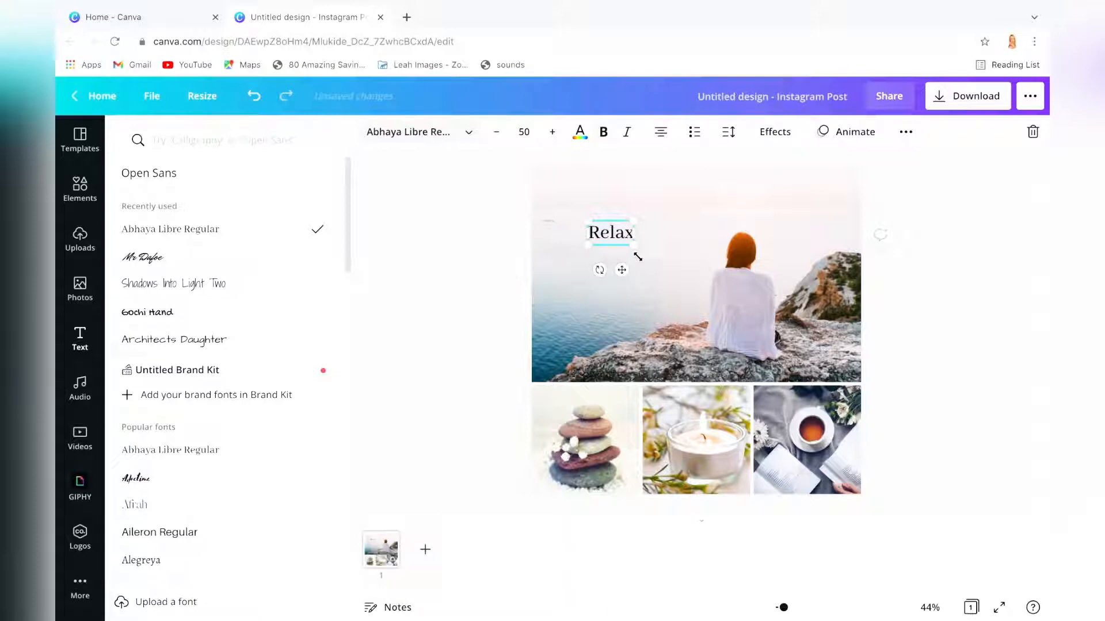
pyautogui.click(661, 256)
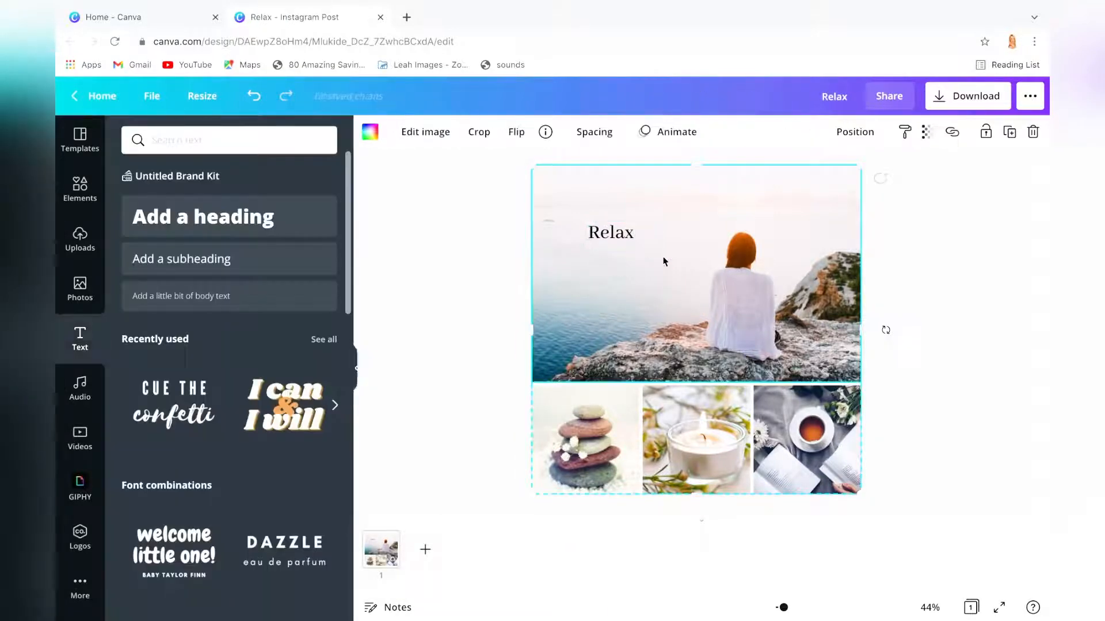
# Copy the "Relax" text, place the copy directly beneath it and change its wording to "Refresh".
pyautogui.click(623, 236)
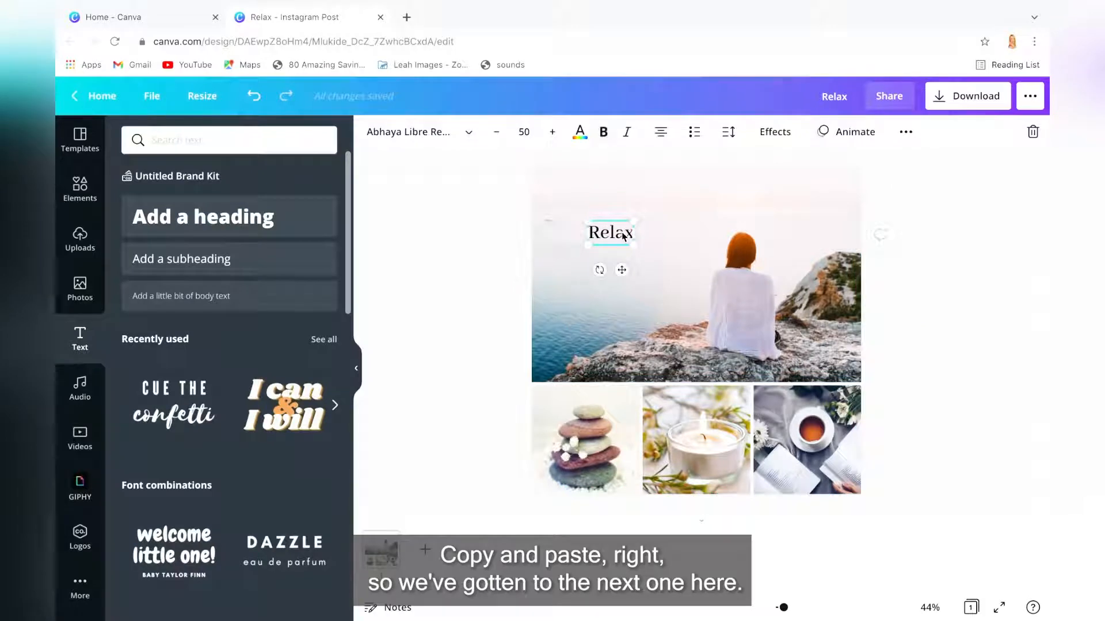
pyautogui.hotkey('ctrl', 'c')
pyautogui.hotkey('ctrl', 'v')
pyautogui.moveTo(620, 291); pyautogui.dragTo(622, 295)
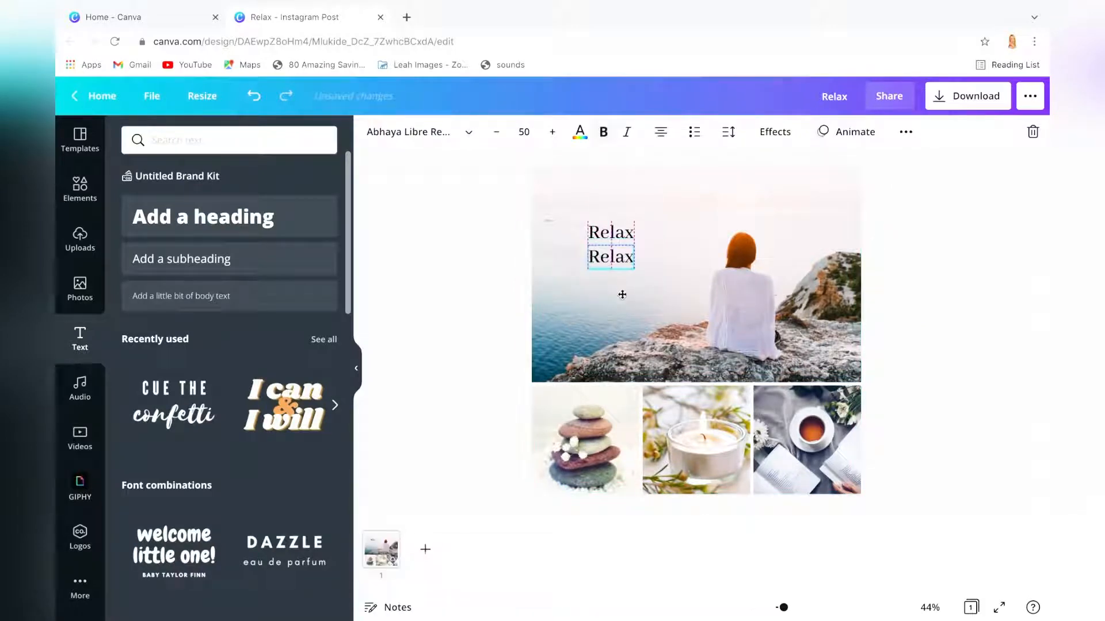
pyautogui.doubleClick(614, 260)
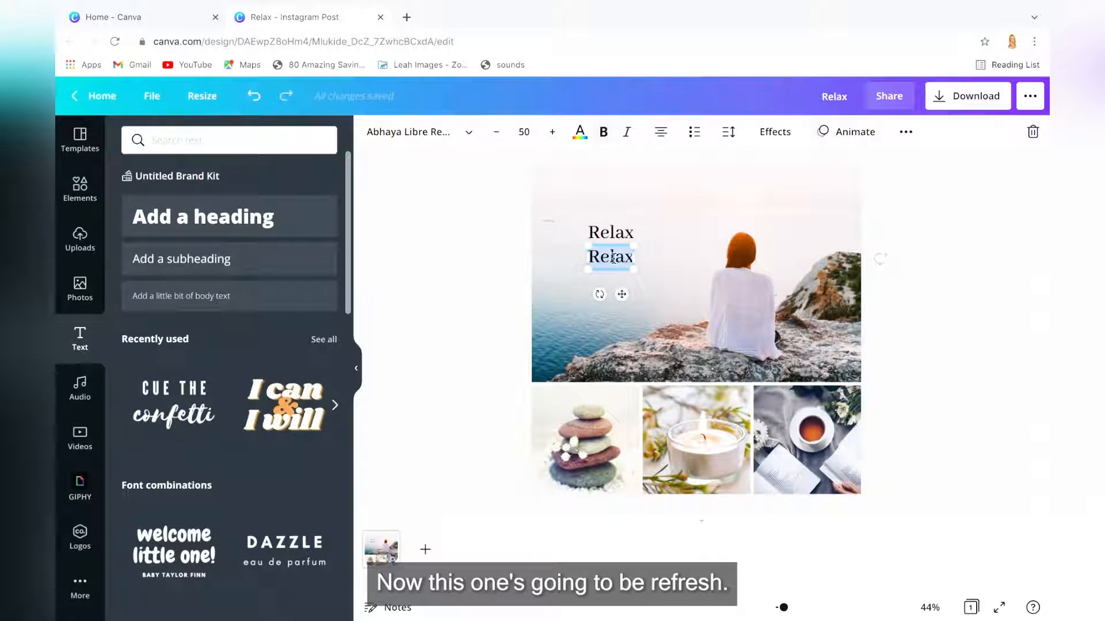
pyautogui.write('Refresh')
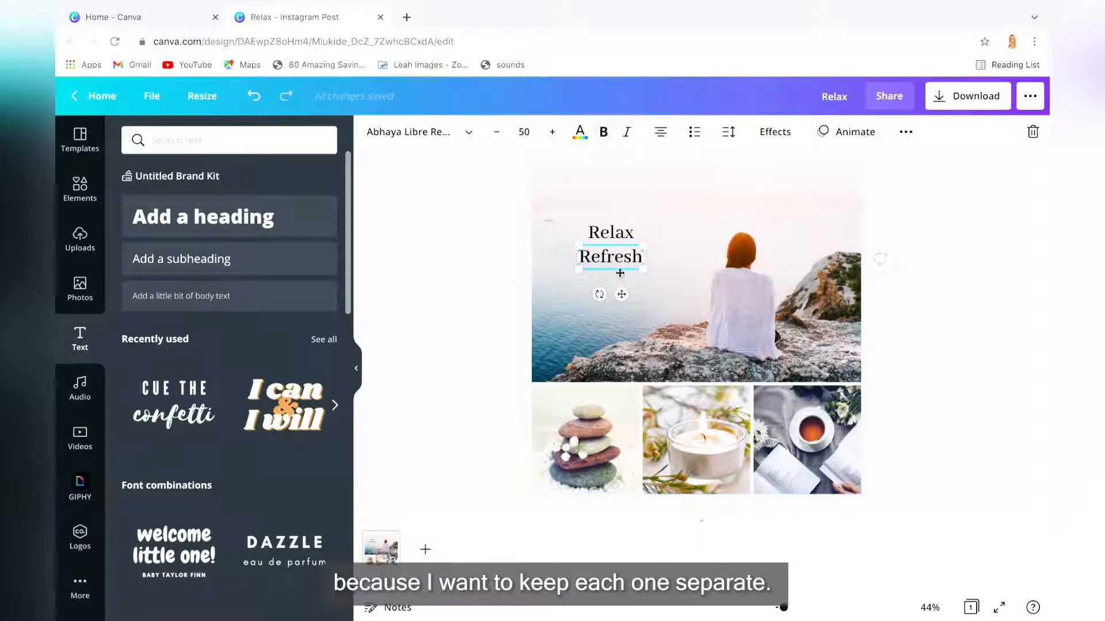
pyautogui.click(668, 281)
# Duplicate the "Refresh" text, place the copy directly below it and change its wording to "Recharge".
pyautogui.click(635, 267)
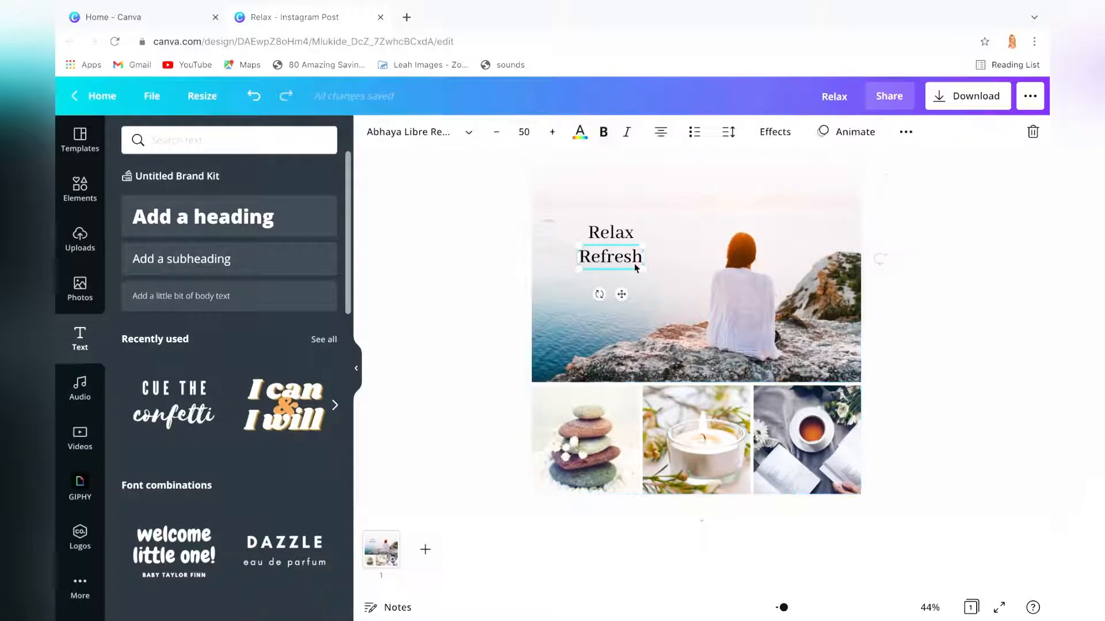
pyautogui.hotkey('ctrl', 'd')
pyautogui.moveTo(625, 301); pyautogui.dragTo(624, 323)
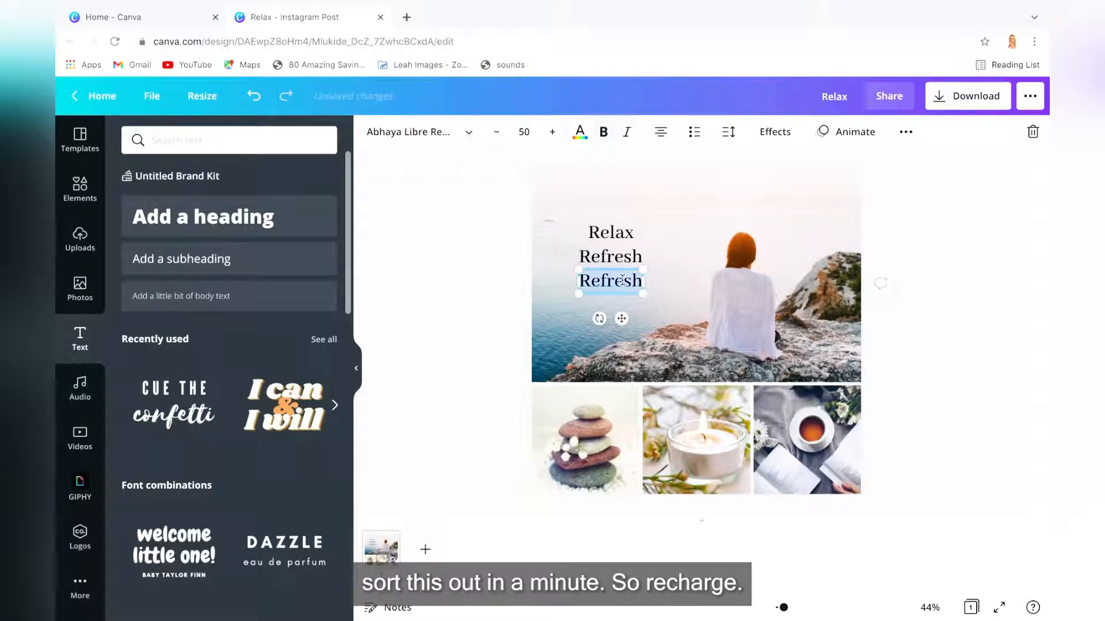
pyautogui.write('Recharge')
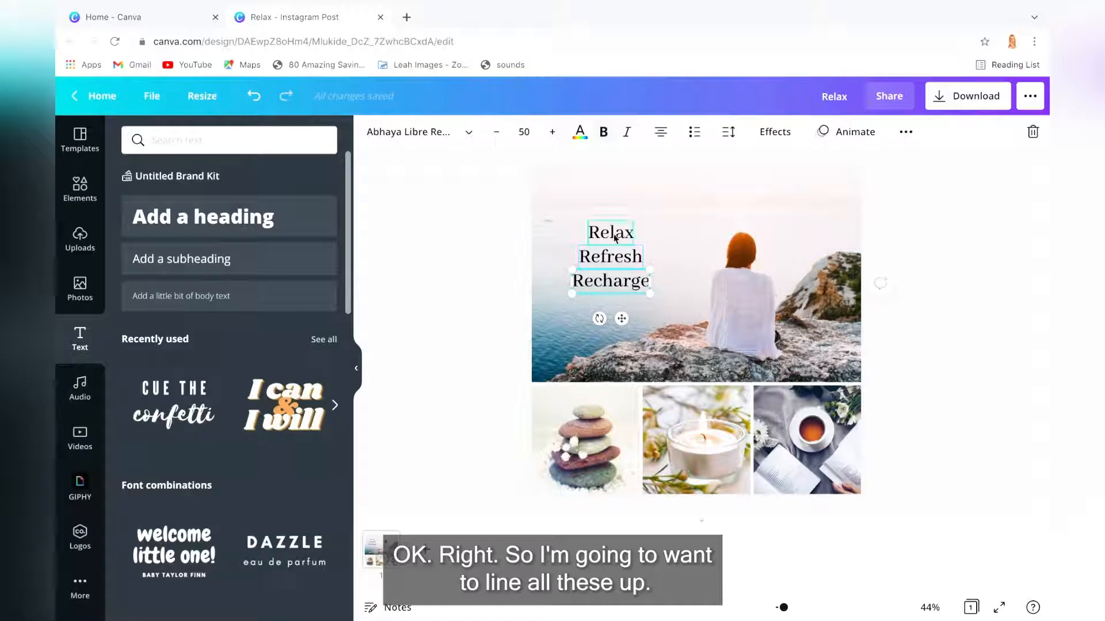
# Move "Relax" and "Refresh" so their left edges line up with the left edge of "Recharge".
pyautogui.moveTo(608, 236); pyautogui.dragTo(593, 236)
pyautogui.click(601, 258)
pyautogui.rightClick(603, 260)
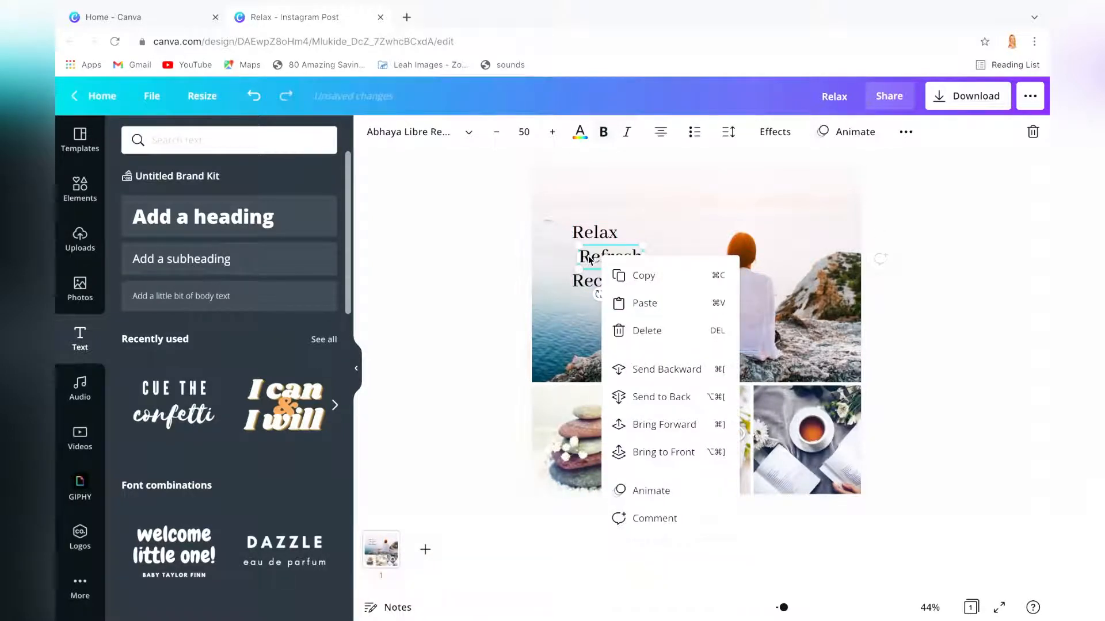
pyautogui.click(587, 258)
pyautogui.click(695, 266)
pyautogui.moveTo(624, 261)
pyautogui.mouseDown()
pyautogui.moveTo(608, 260)
pyautogui.moveTo(617, 262)
pyautogui.mouseUp()
# Change the font of the middle word "Refresh" to Mr Dafoe.
pyautogui.doubleClick(615, 260)
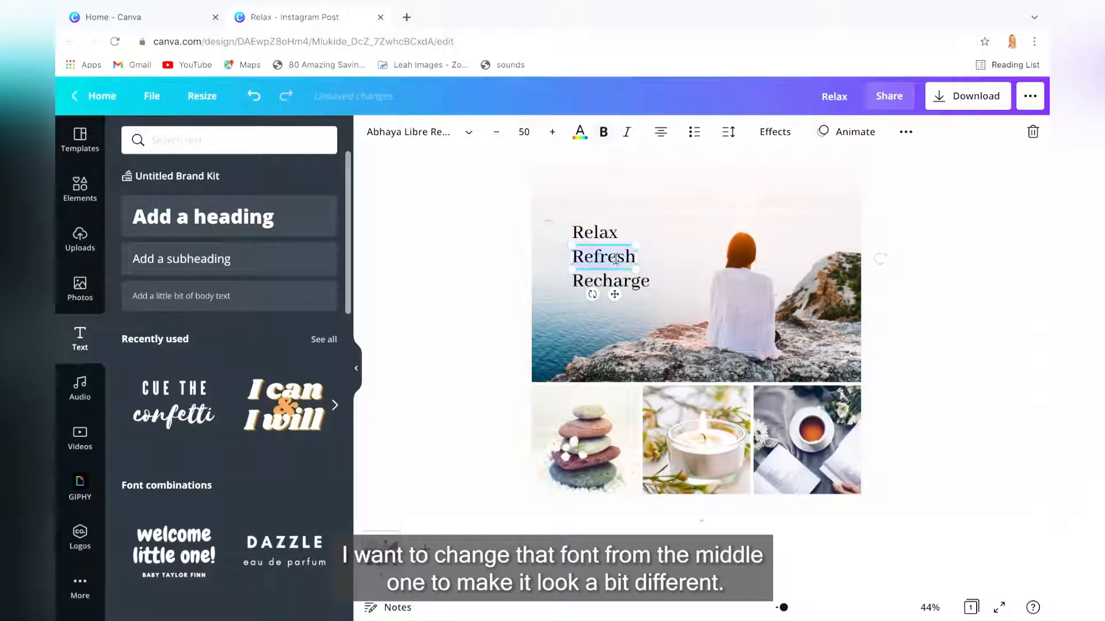
pyautogui.click(468, 133)
pyautogui.click(183, 236)
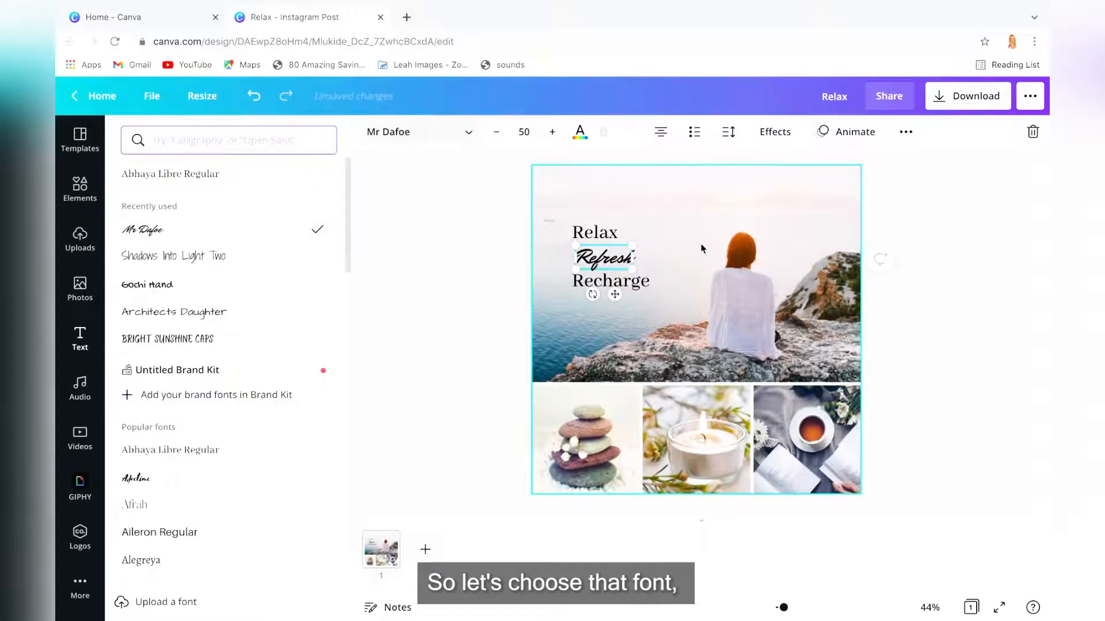
# Set the font size of "Refresh" to 55 and shift it so its left edge lines up with "Relax" and "Recharge".
pyautogui.click(701, 249)
pyautogui.moveTo(618, 257); pyautogui.dragTo(613, 252)
pyautogui.click(553, 132)
pyautogui.click(554, 132)
pyautogui.click(553, 132)
pyautogui.click(554, 132)
pyautogui.click(554, 132)
pyautogui.click(496, 133)
pyautogui.moveTo(609, 257); pyautogui.dragTo(613, 253)
pyautogui.click(674, 243)
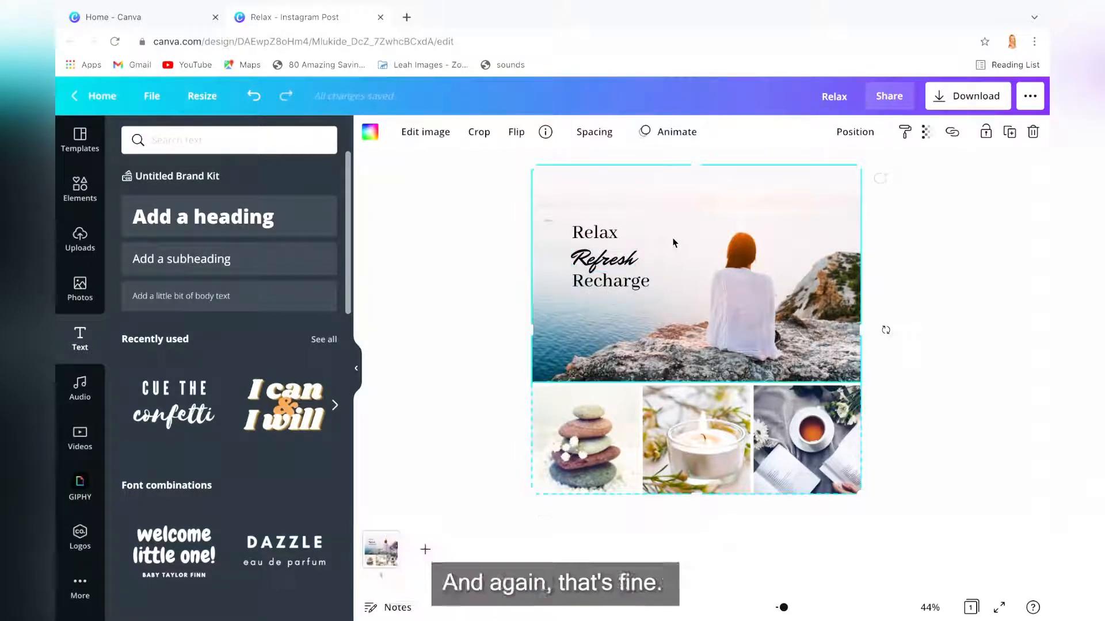
# Recolor "Relax" and "Recharge" with the dark purple-grey from the stones photo and "Refresh" with the slate grey from the main photo.
pyautogui.click(603, 240)
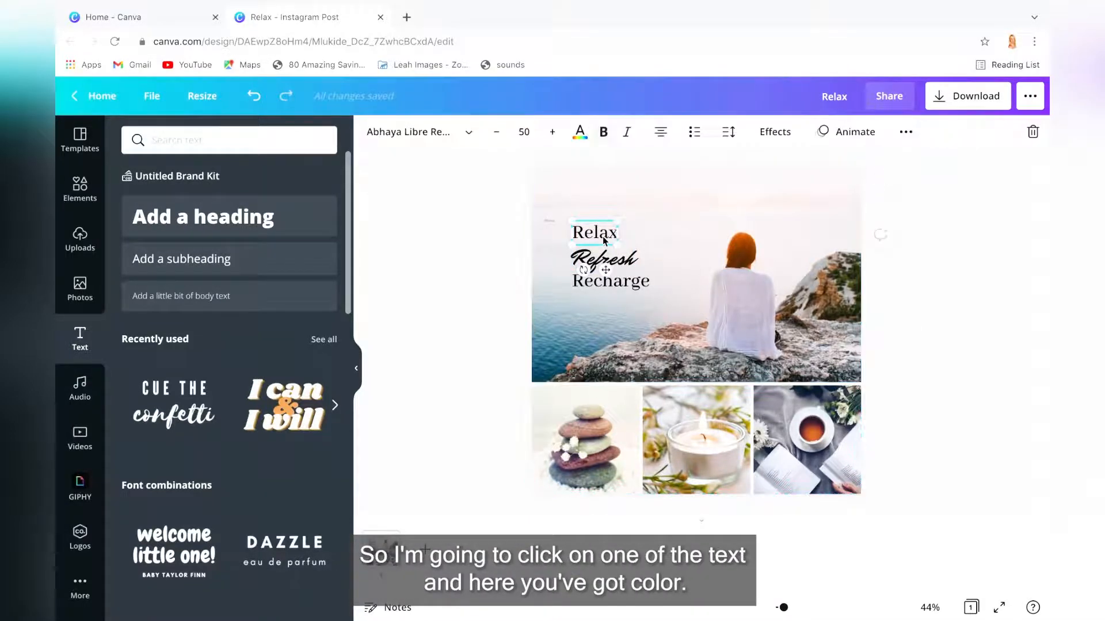
pyautogui.click(580, 135)
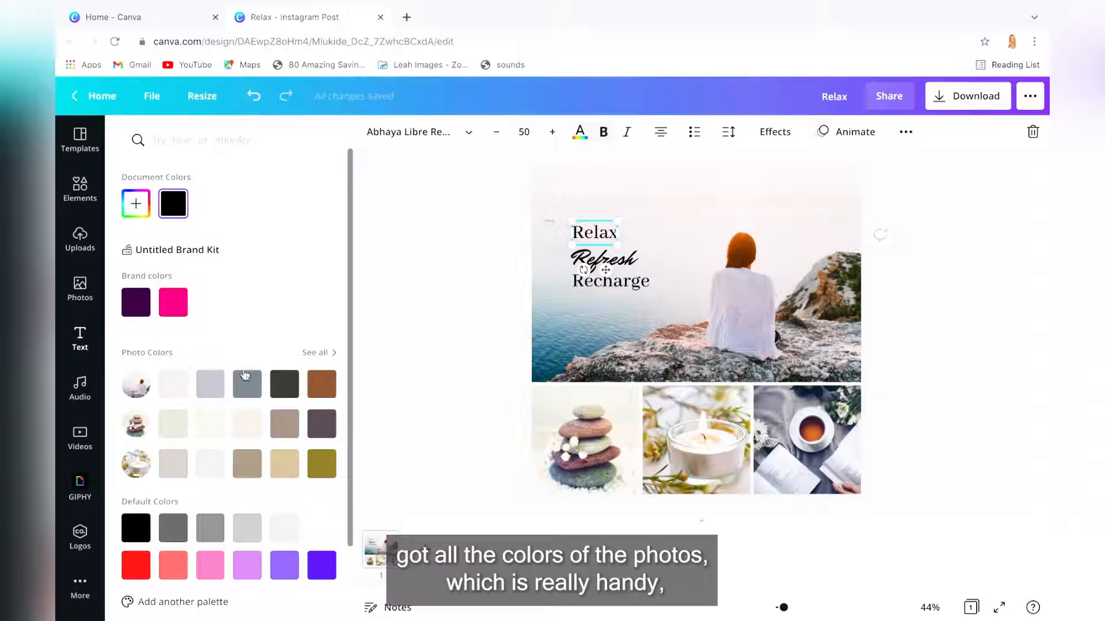
pyautogui.click(325, 426)
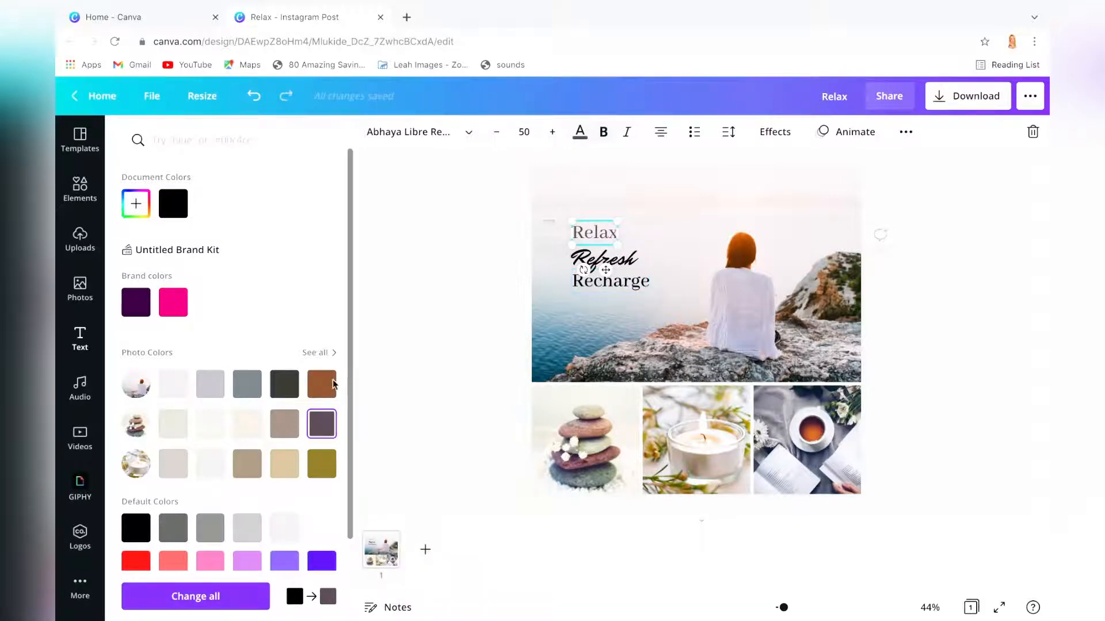
pyautogui.click(629, 289)
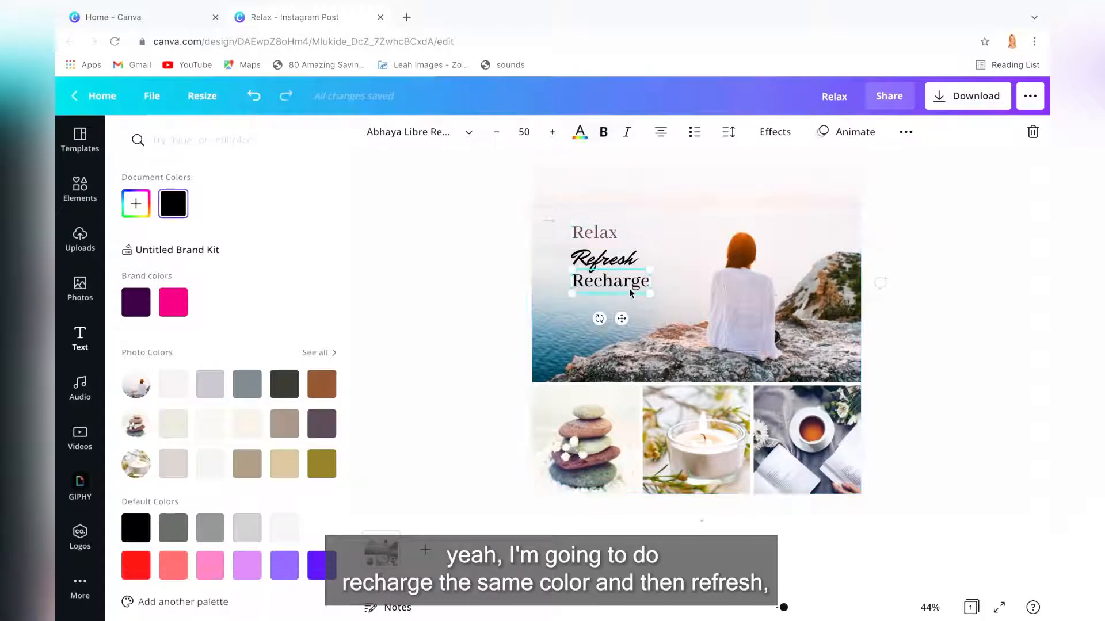
pyautogui.click(321, 424)
pyautogui.click(627, 259)
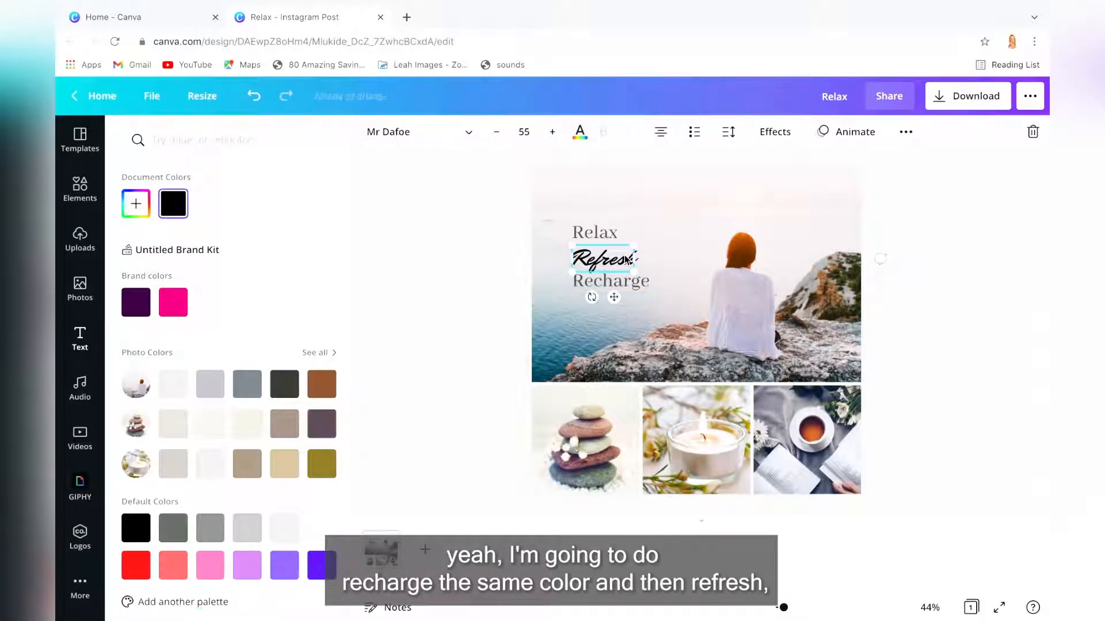
pyautogui.click(247, 383)
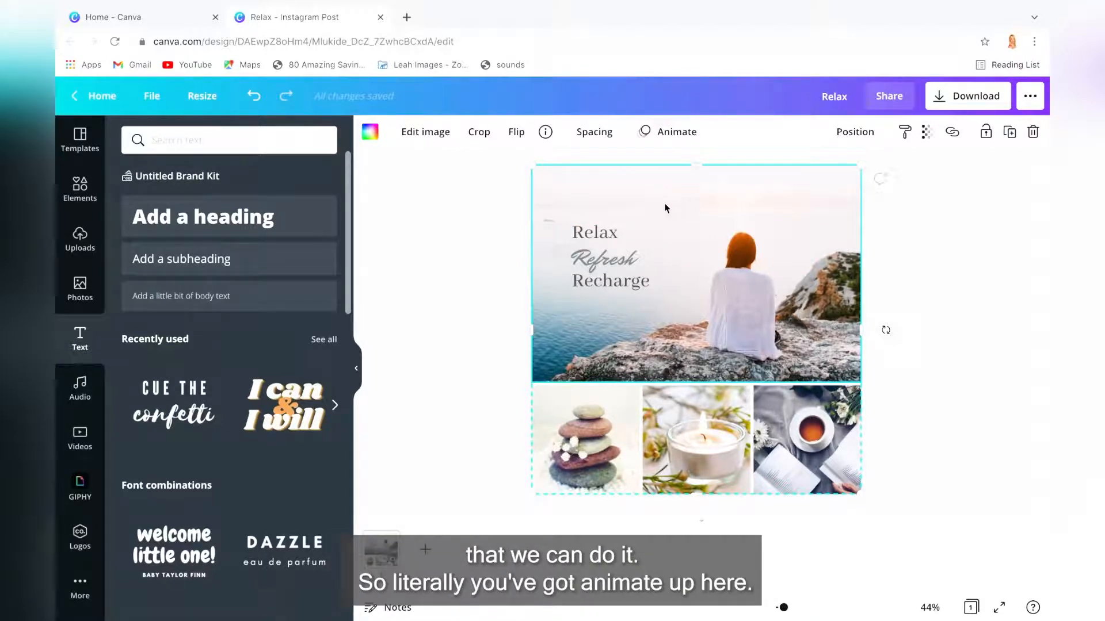
# Apply the Photo Zoom page animation to the whole design.
pyautogui.click(668, 134)
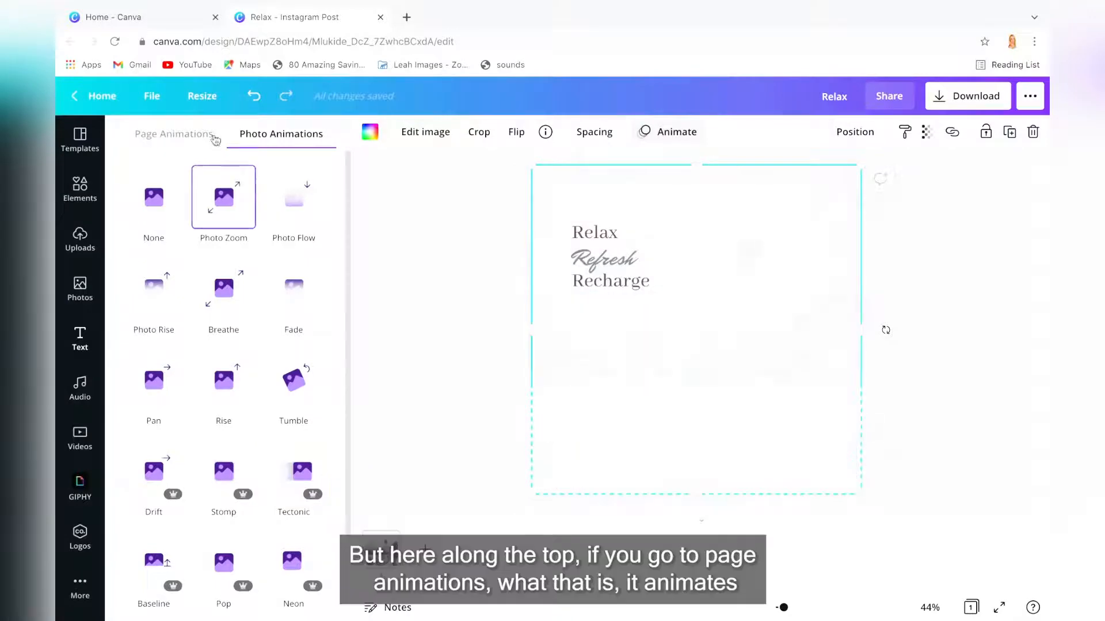
pyautogui.click(187, 136)
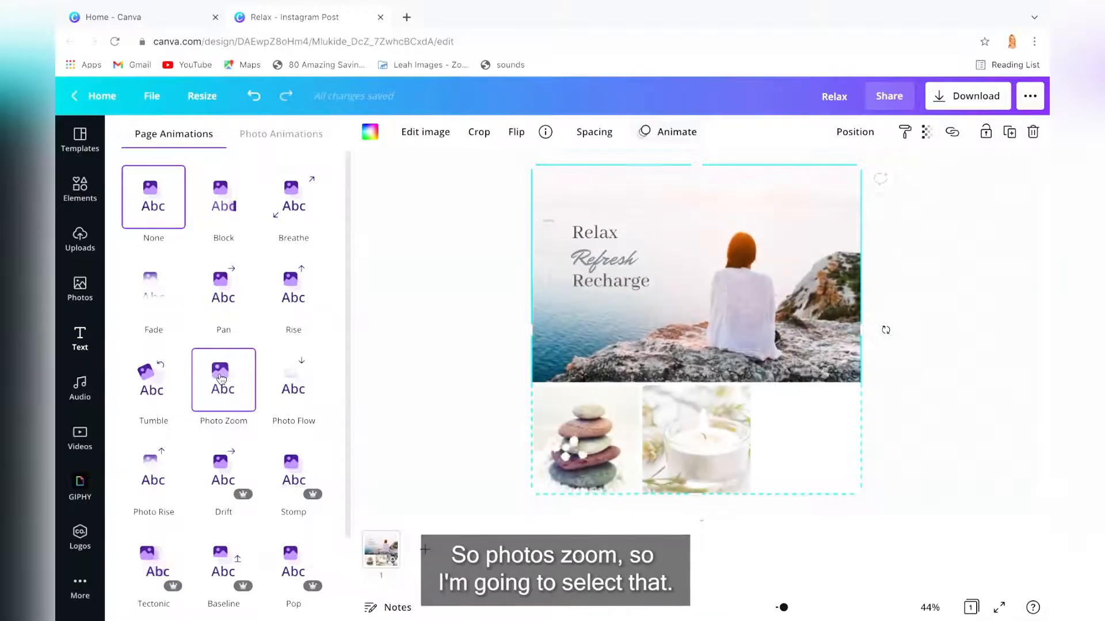
pyautogui.click(222, 379)
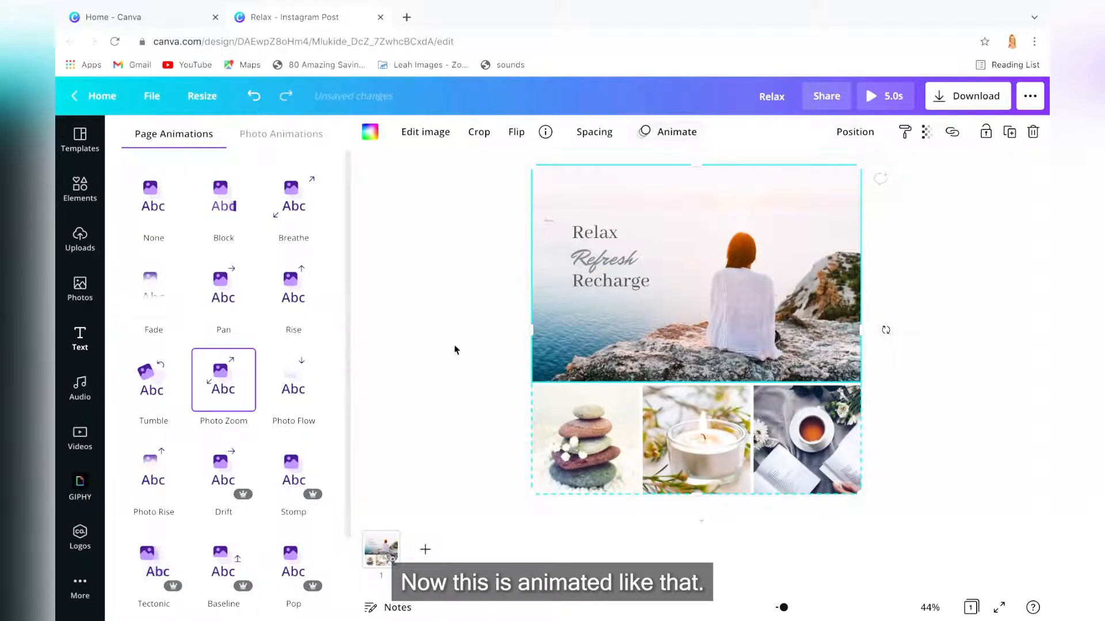
# Set the timing of the animated page to 8.0 seconds.
pyautogui.rightClick(385, 543)
pyautogui.click(378, 554)
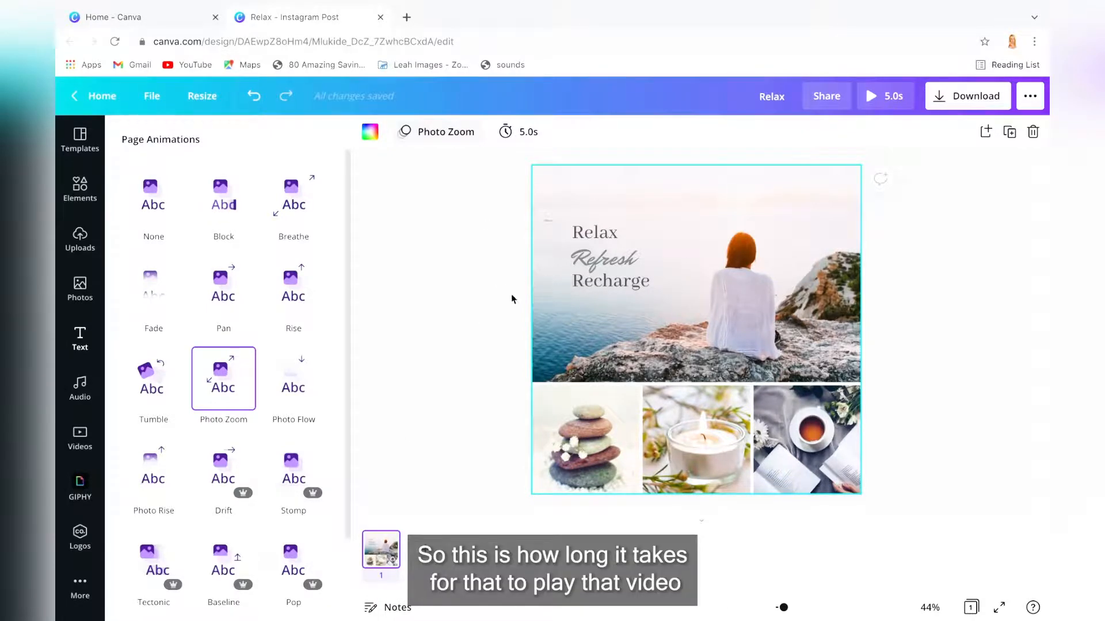
pyautogui.click(513, 132)
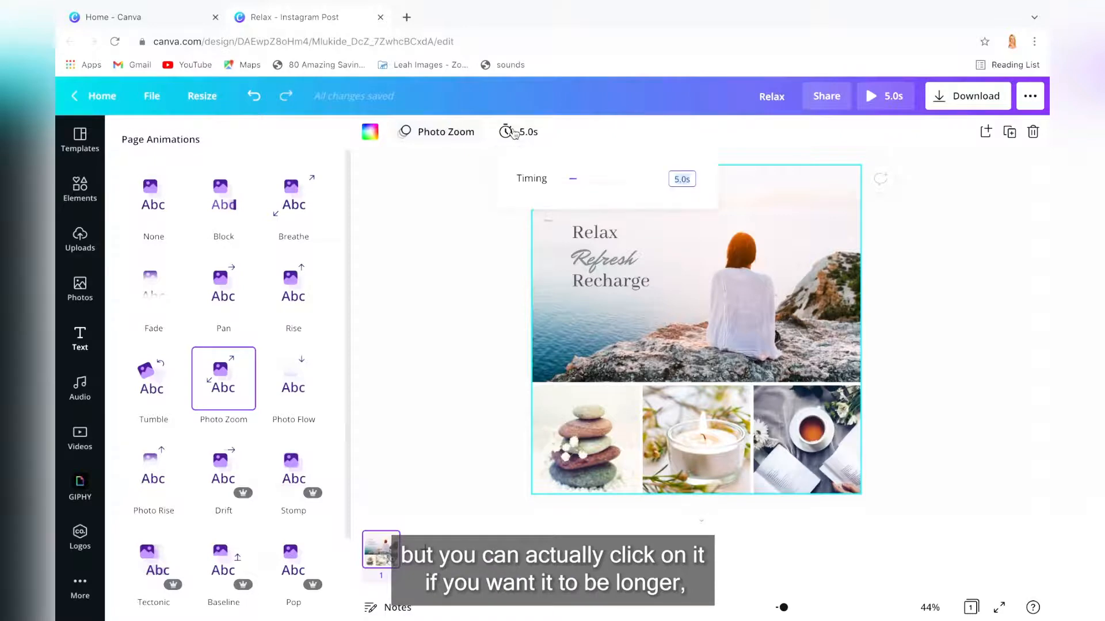
pyautogui.moveTo(579, 182); pyautogui.dragTo(591, 181)
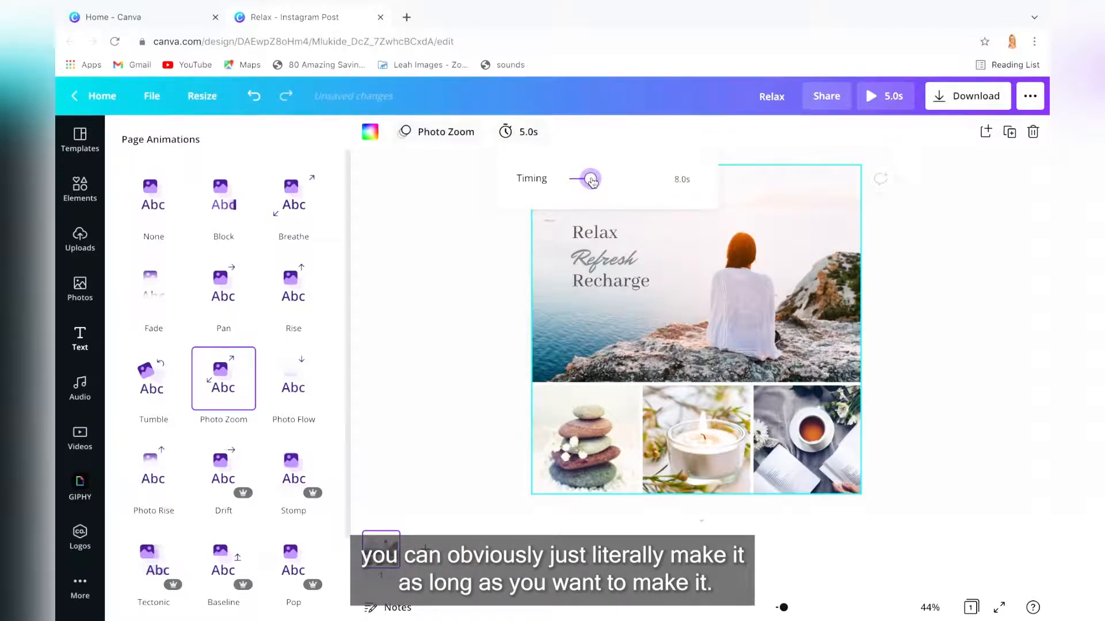
pyautogui.click(496, 282)
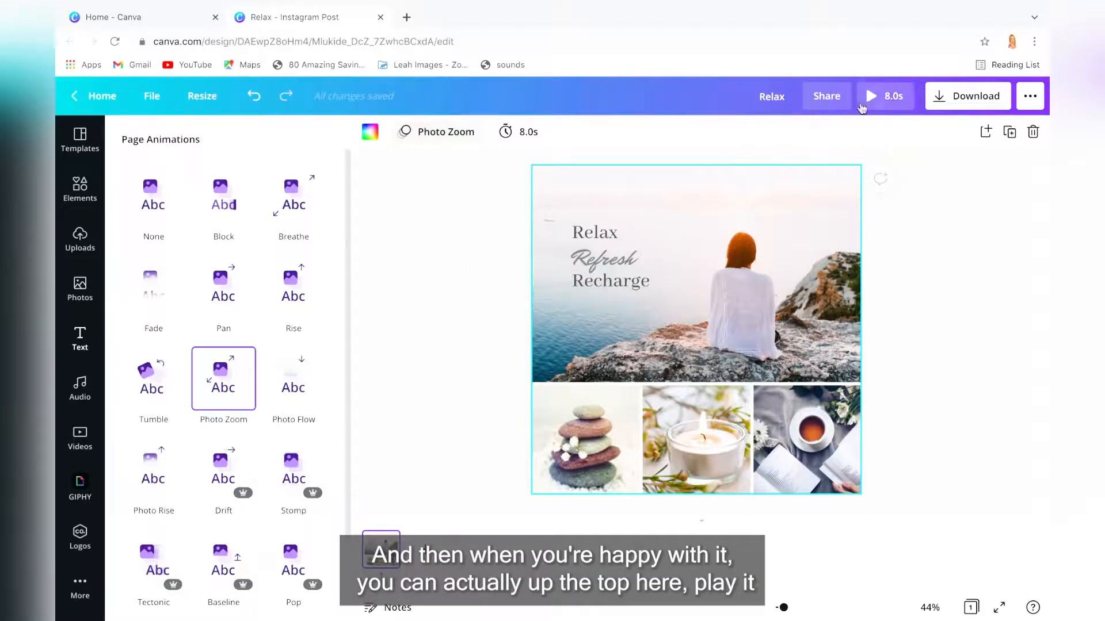
# Play the page animation in the preview, then return to the design and close the animation options.
pyautogui.click(879, 99)
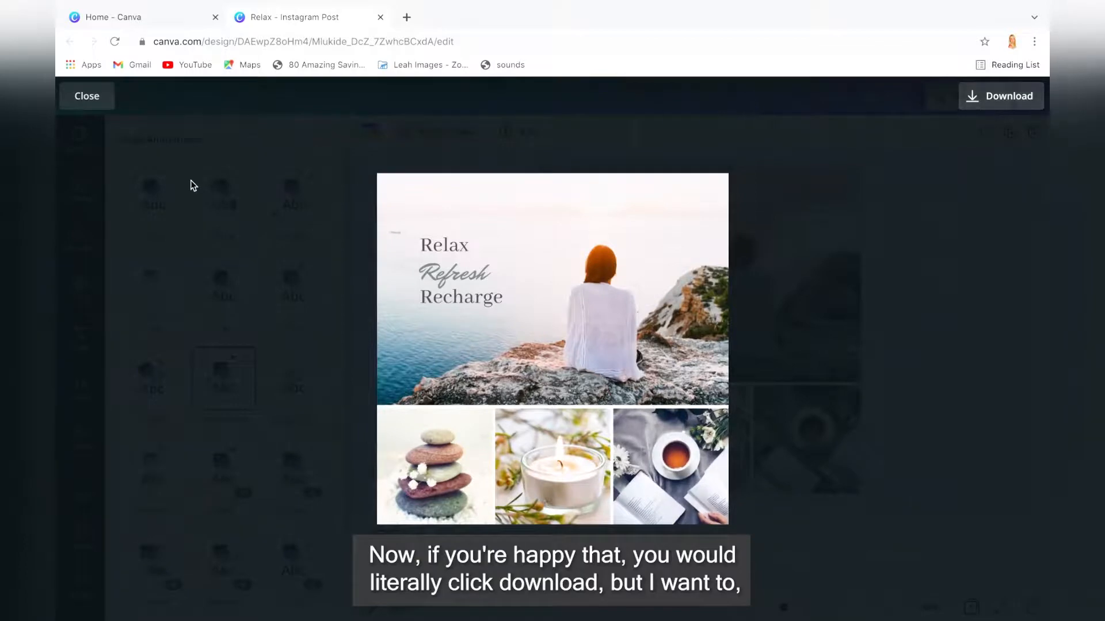
pyautogui.click(88, 102)
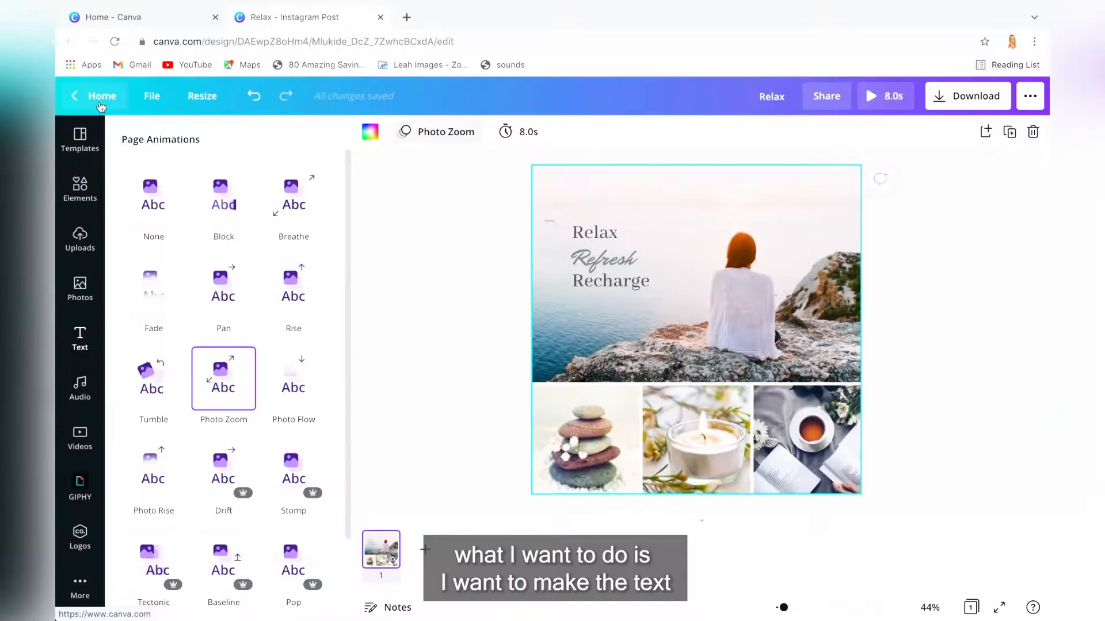
pyautogui.click(433, 309)
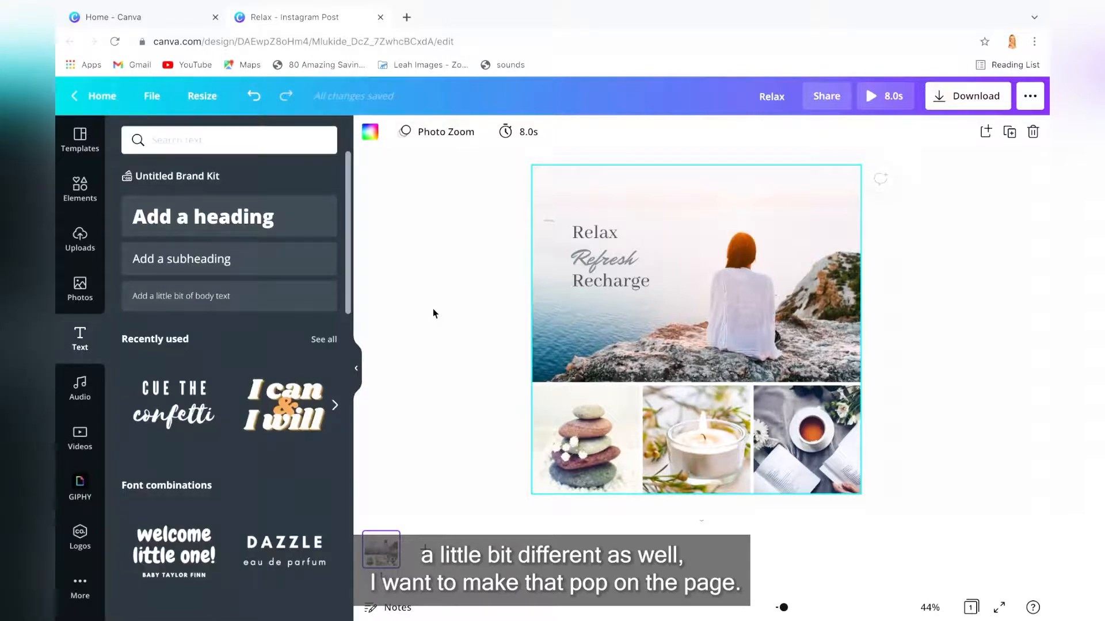
# Preview several text animations on the word "Refresh" and apply Bounce to it.
pyautogui.click(596, 256)
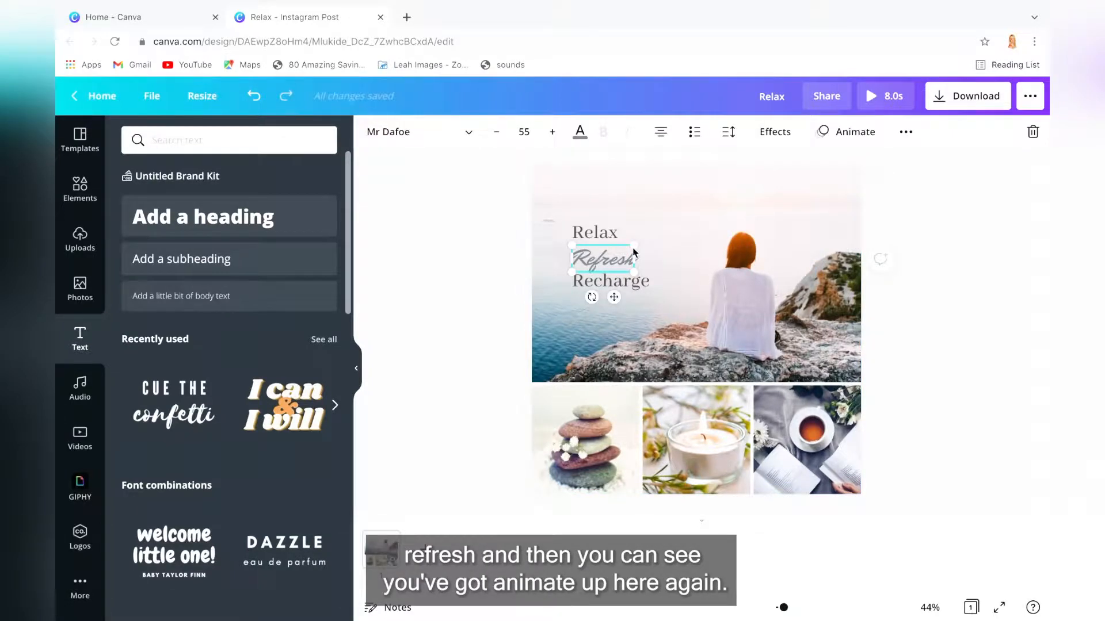
pyautogui.click(839, 135)
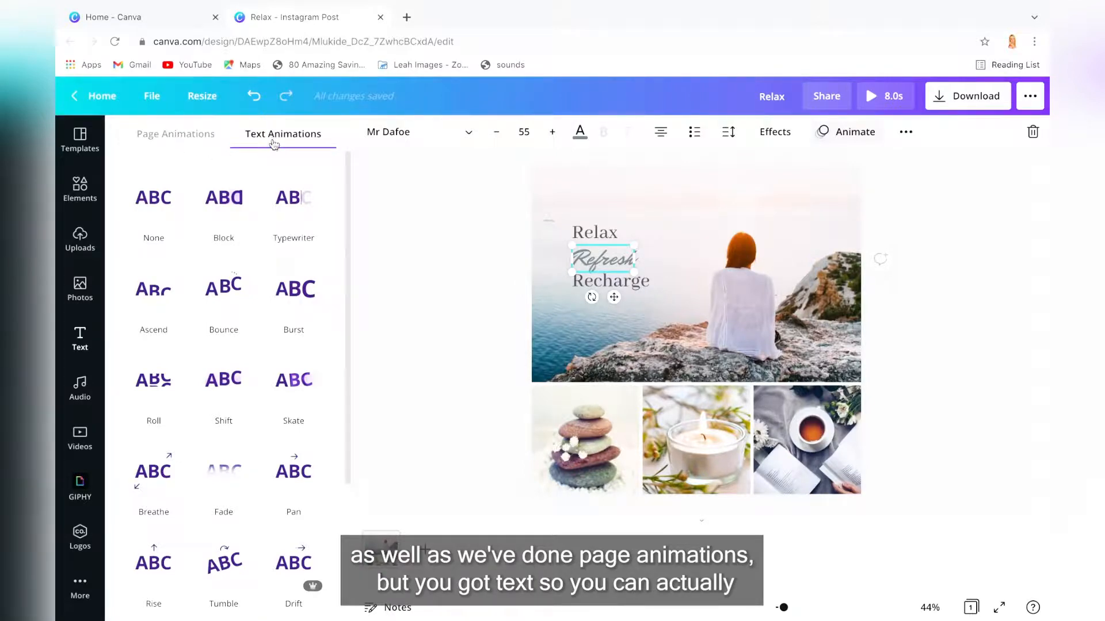
pyautogui.click(219, 201)
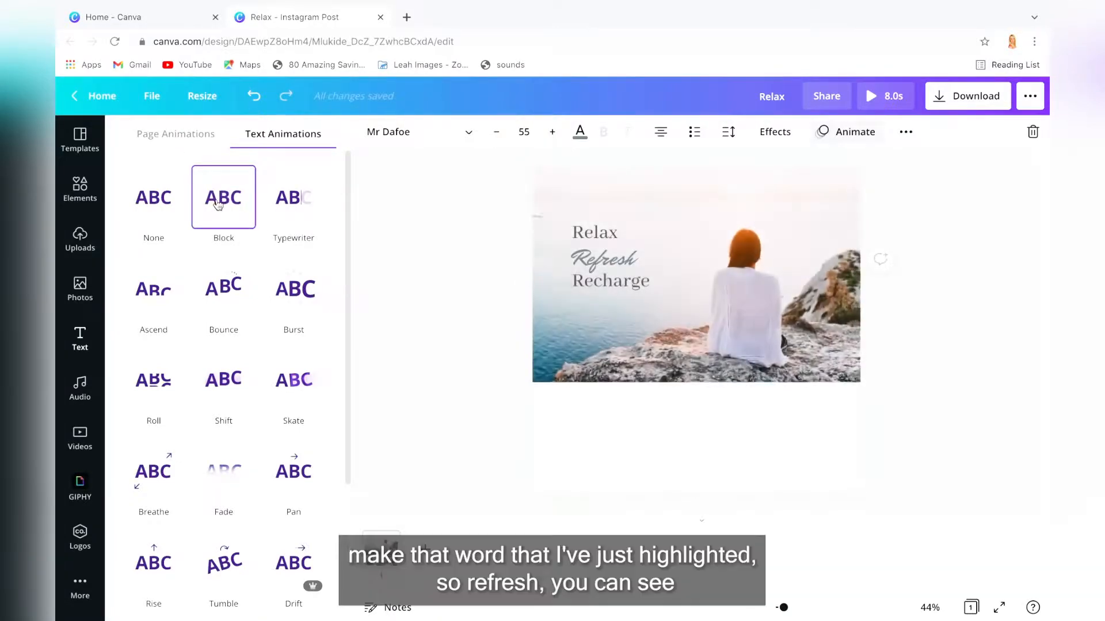
pyautogui.click(278, 205)
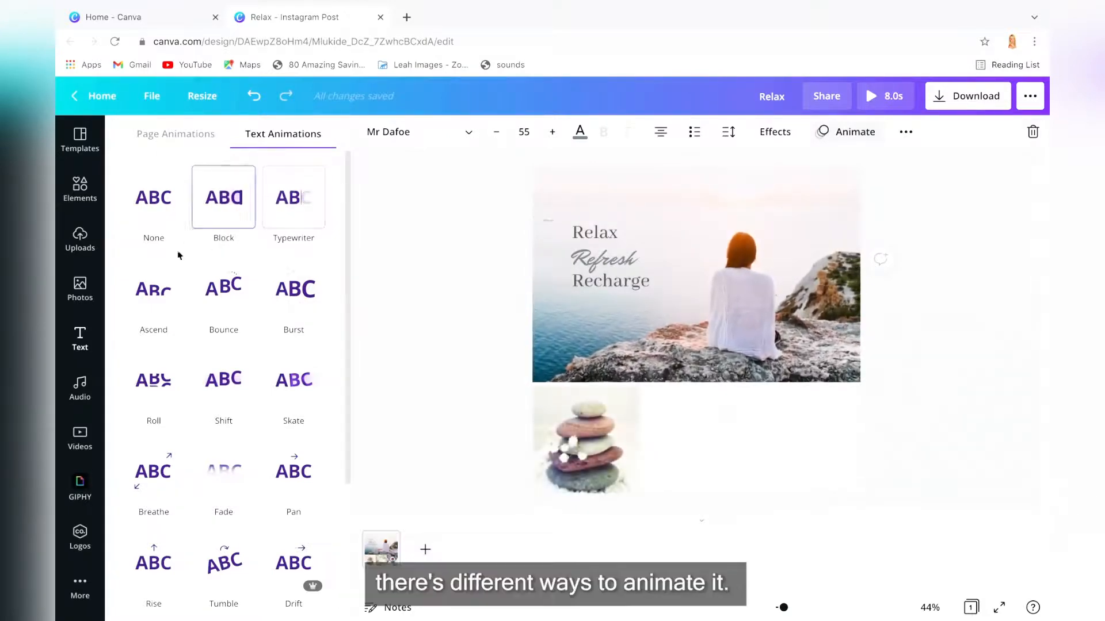
pyautogui.click(168, 270)
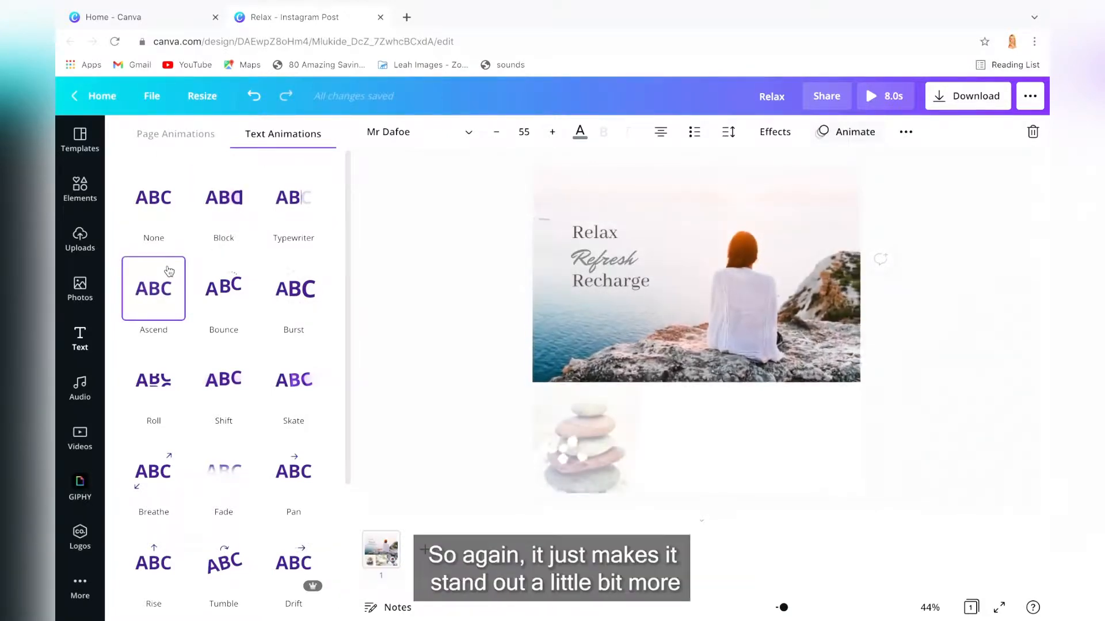
pyautogui.click(276, 286)
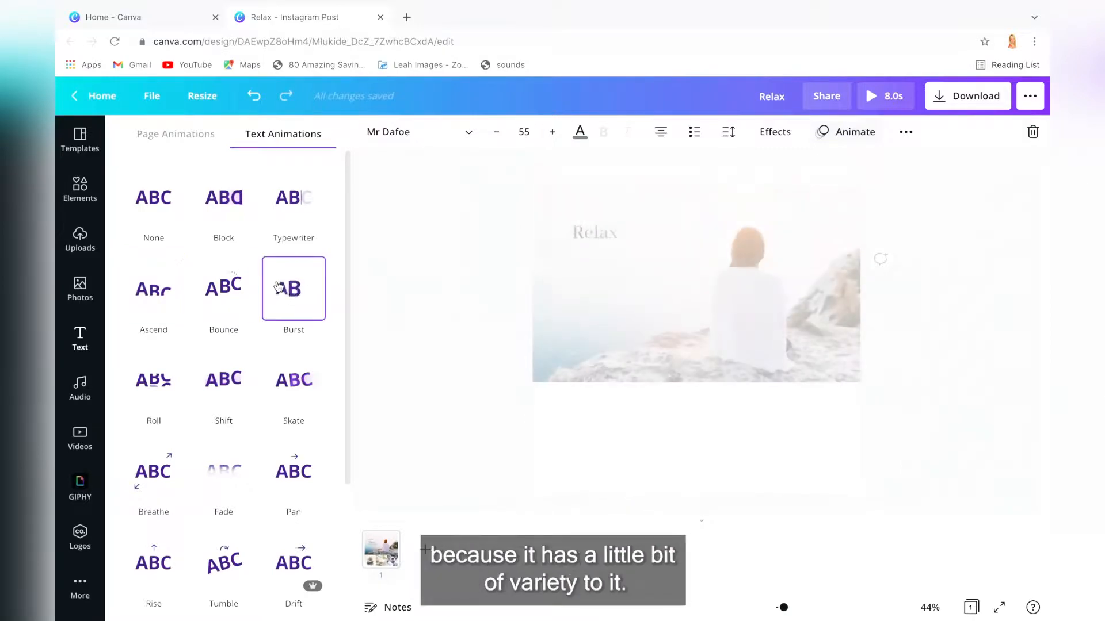
pyautogui.click(232, 299)
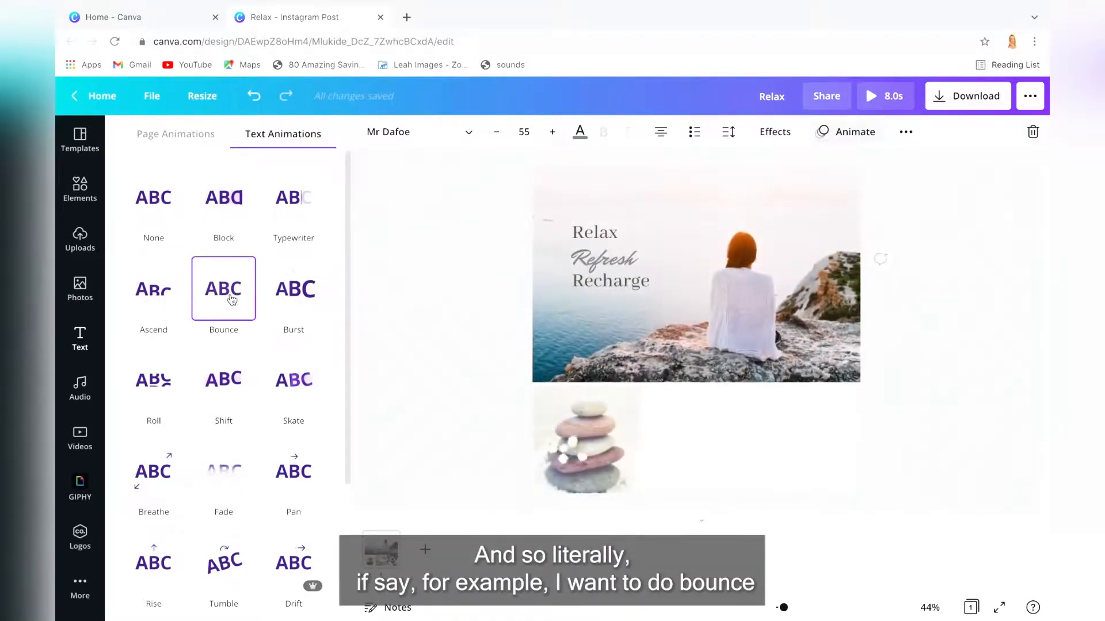
pyautogui.click(231, 300)
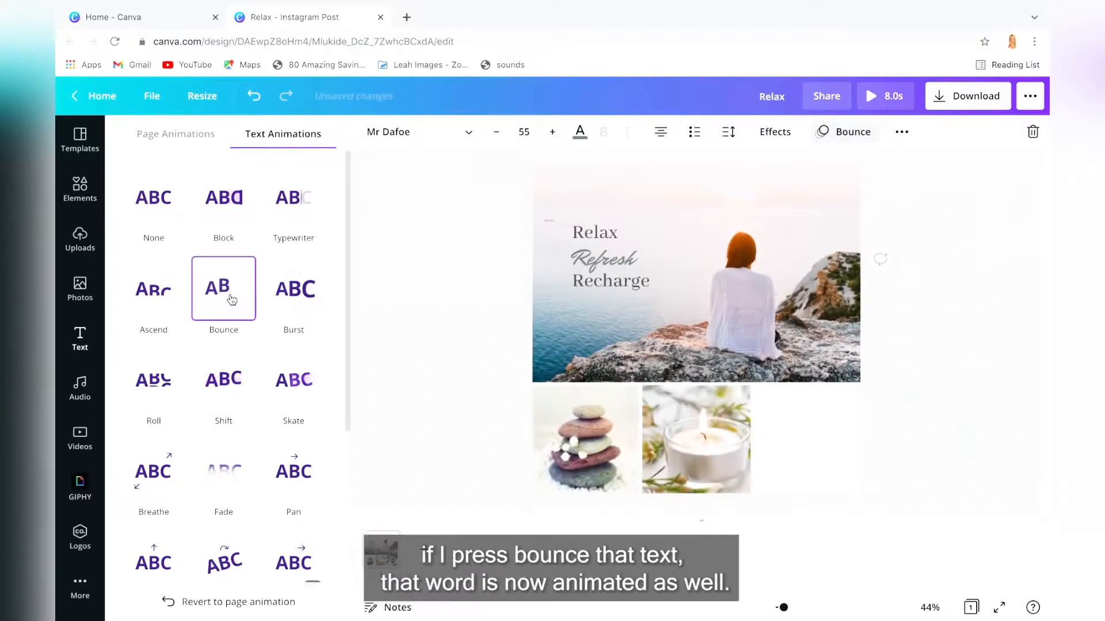
pyautogui.click(436, 303)
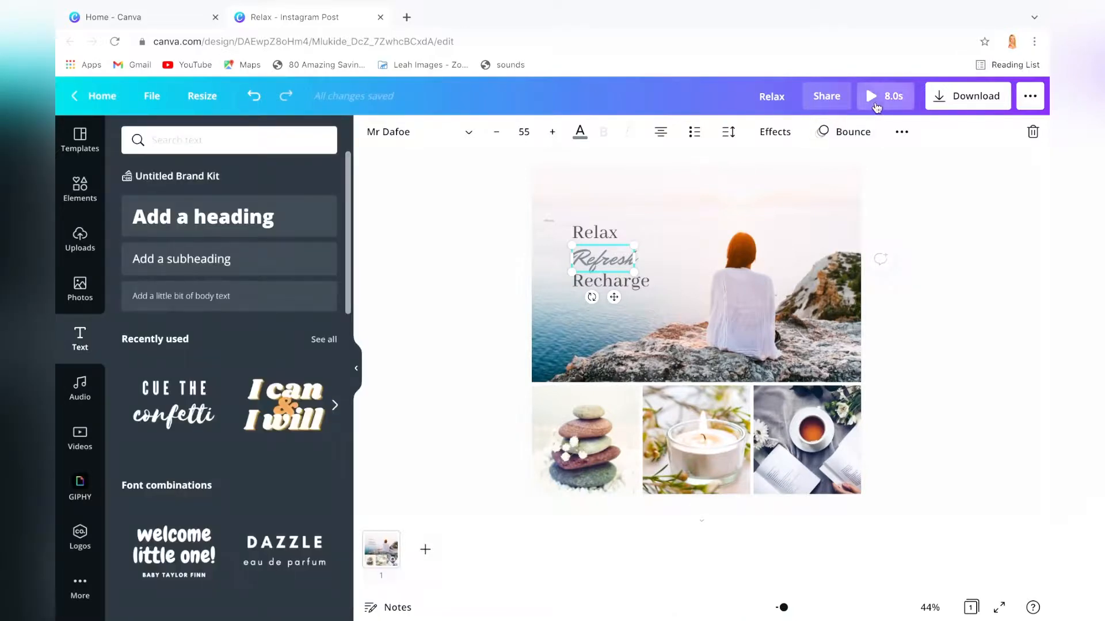
# Preview the design with the bouncing "Refresh" text, return to the editor and deselect the text.
pyautogui.click(875, 105)
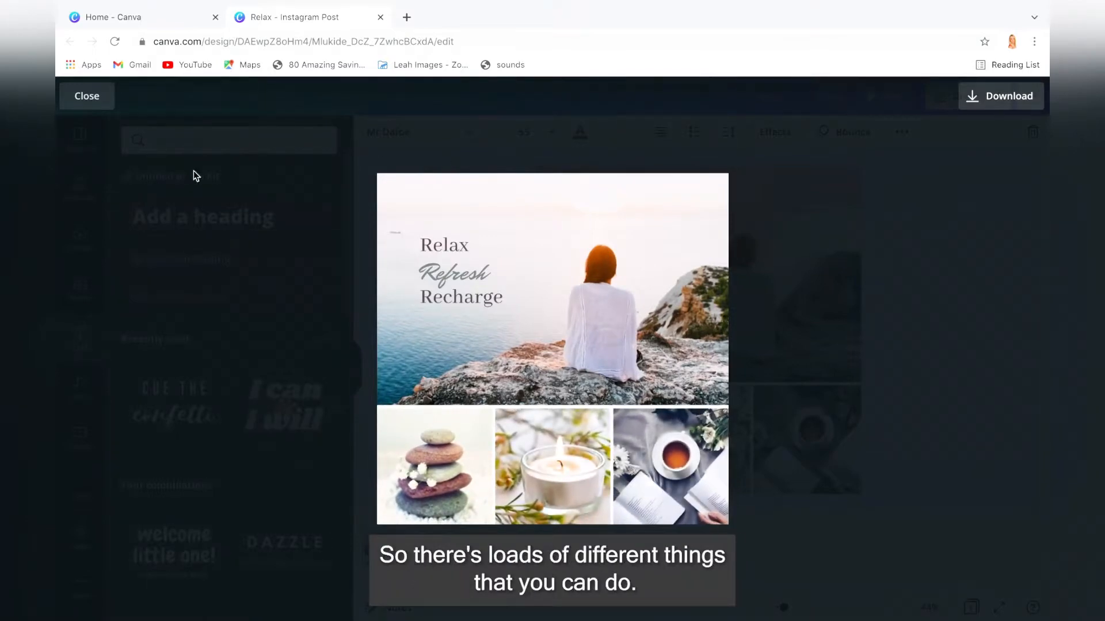
pyautogui.click(87, 96)
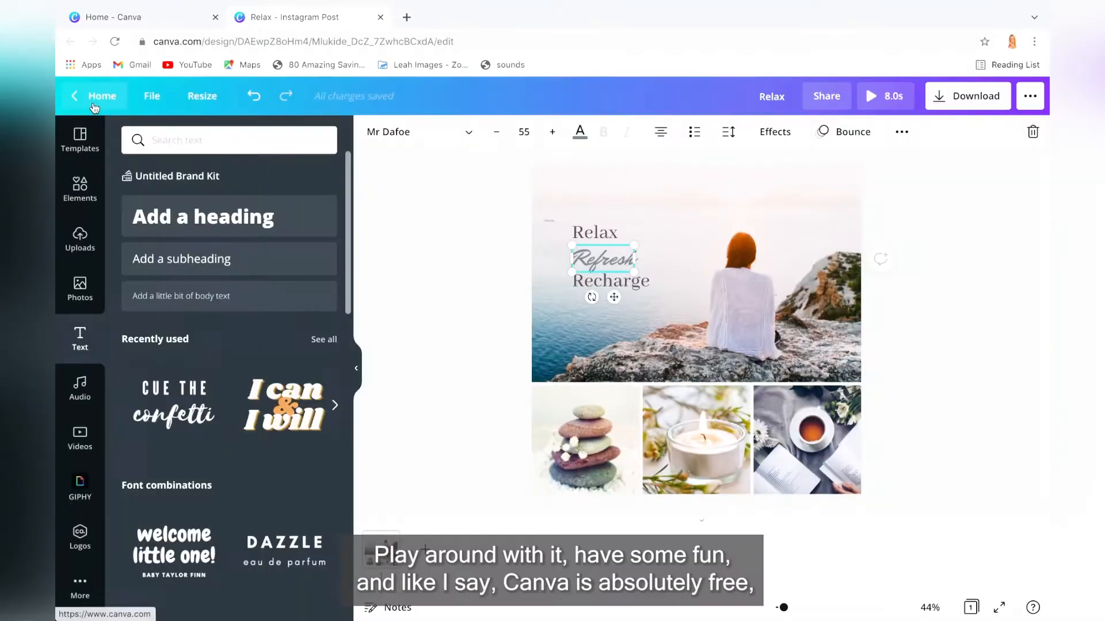
pyautogui.click(450, 291)
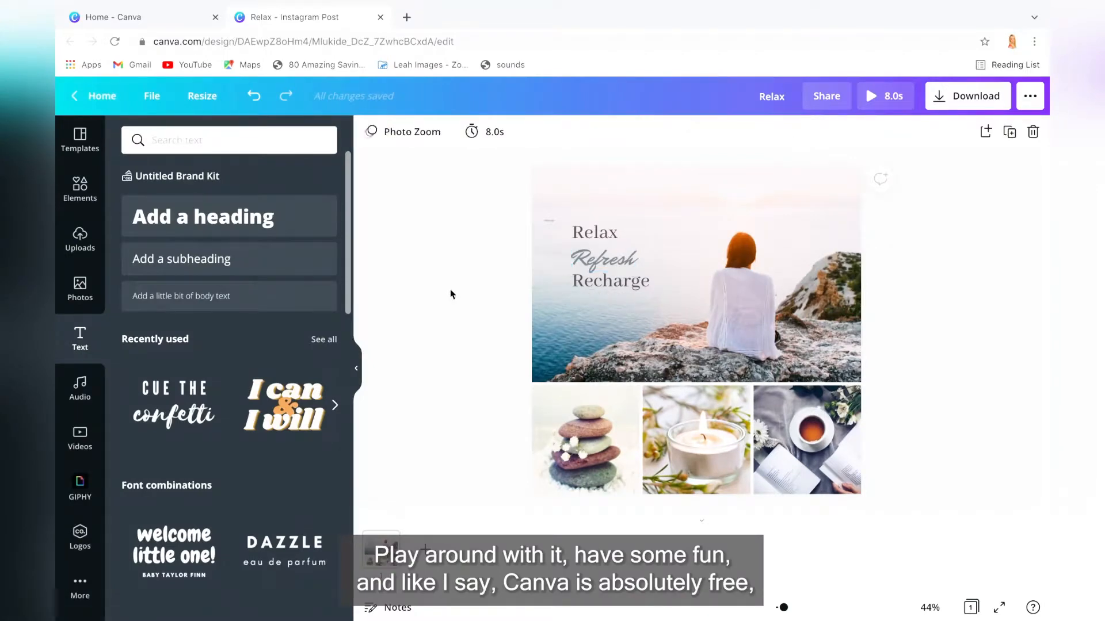